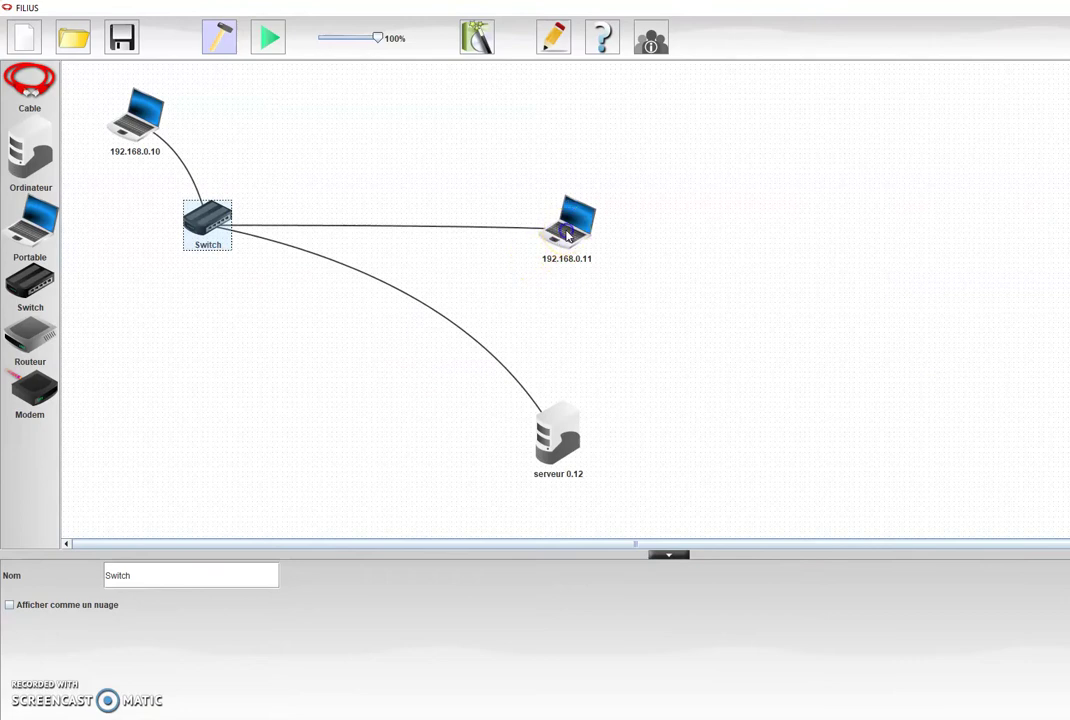
# Step: Move the 192.168.0.11 laptop and serveur 0.12 close to their switch, and place three more laptops and a second switch beside that network
pyautogui.moveTo(559, 443); pyautogui.dragTo(194, 340)
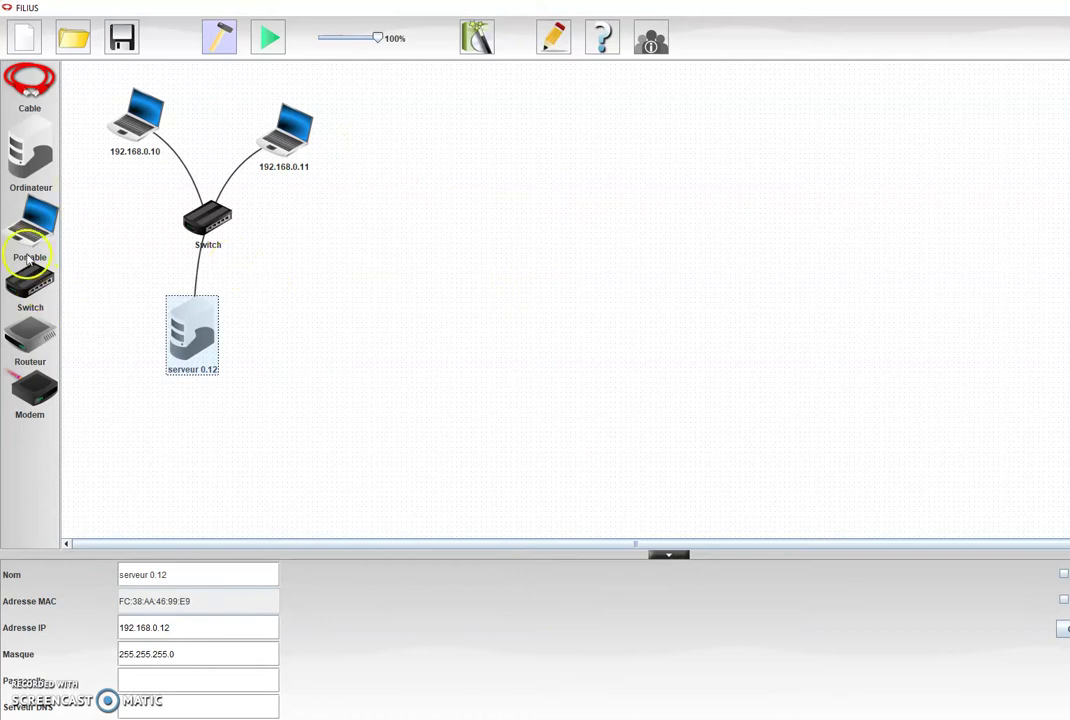
pyautogui.moveTo(55, 225); pyautogui.dragTo(505, 105)
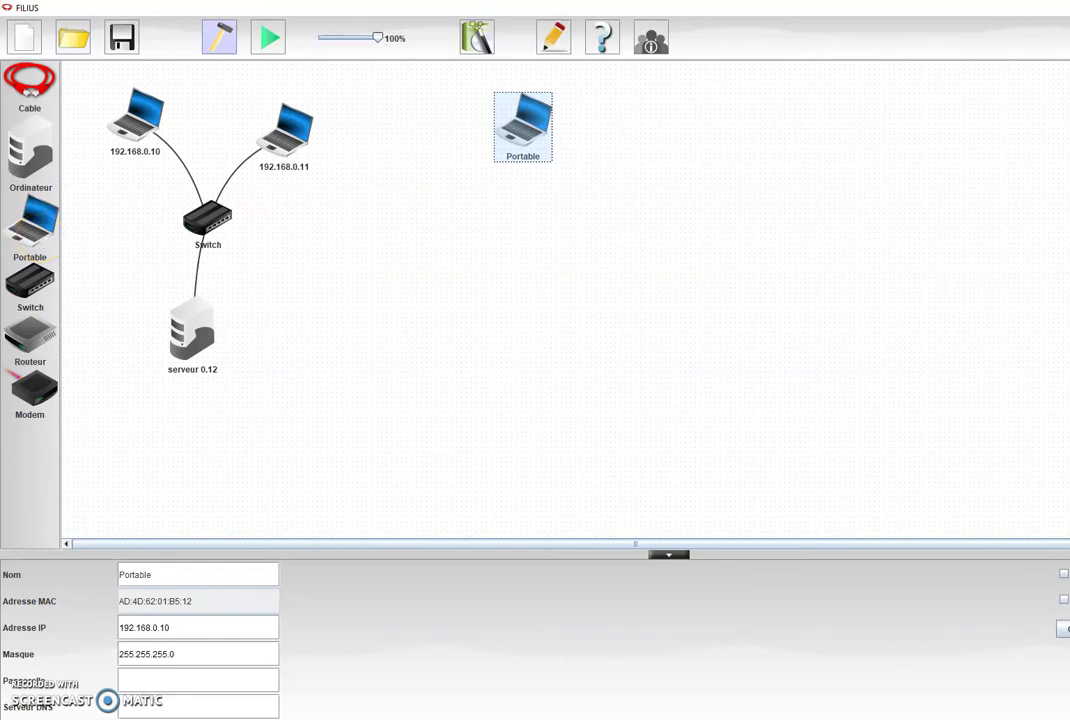
pyautogui.moveTo(41, 227); pyautogui.dragTo(645, 125)
pyautogui.moveTo(14, 225); pyautogui.dragTo(651, 262)
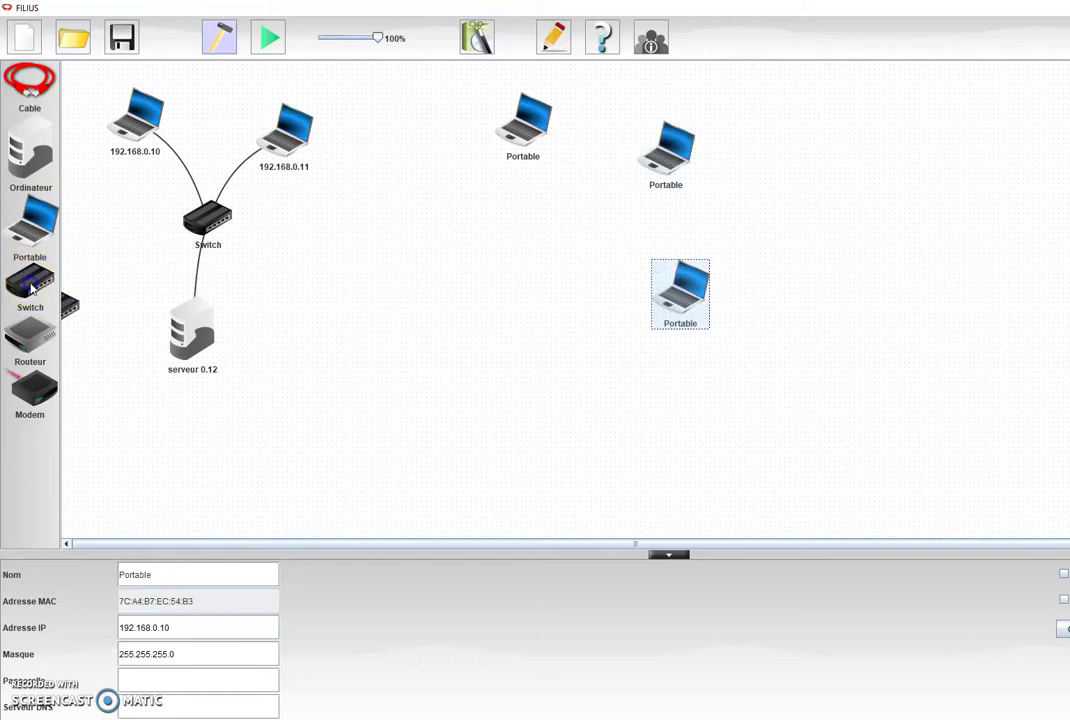
pyautogui.moveTo(32, 287); pyautogui.dragTo(497, 250)
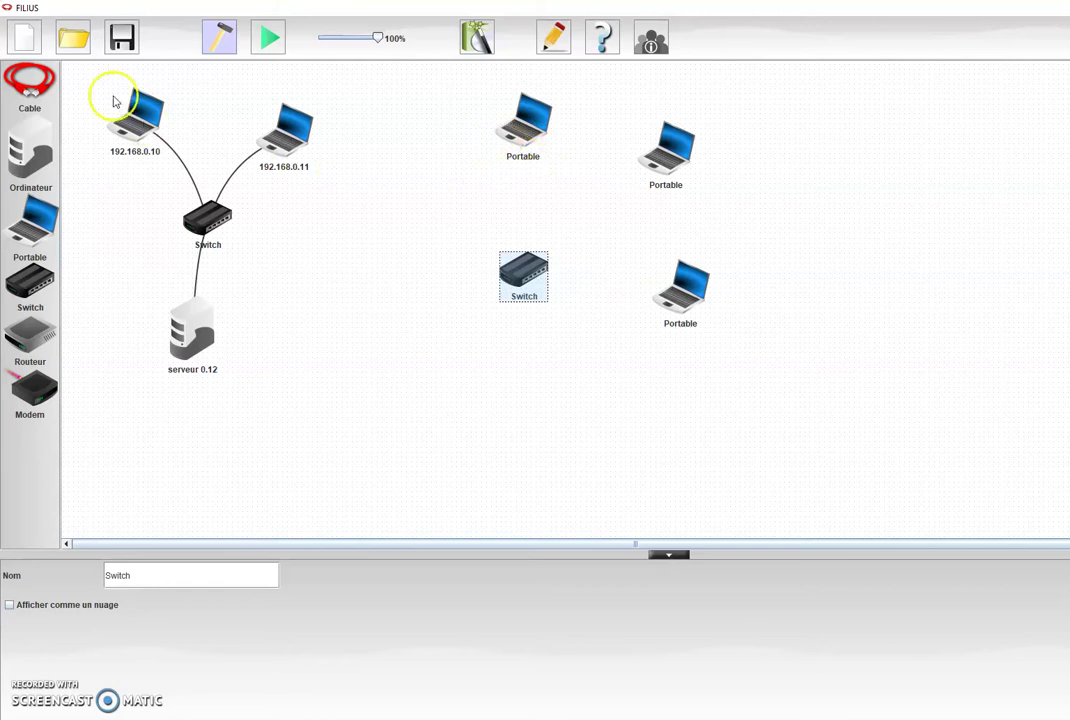
# Step: Connect each of the three new laptops to the second switch with a cable
pyautogui.click(37, 84)
pyautogui.click(524, 120)
pyautogui.click(522, 268)
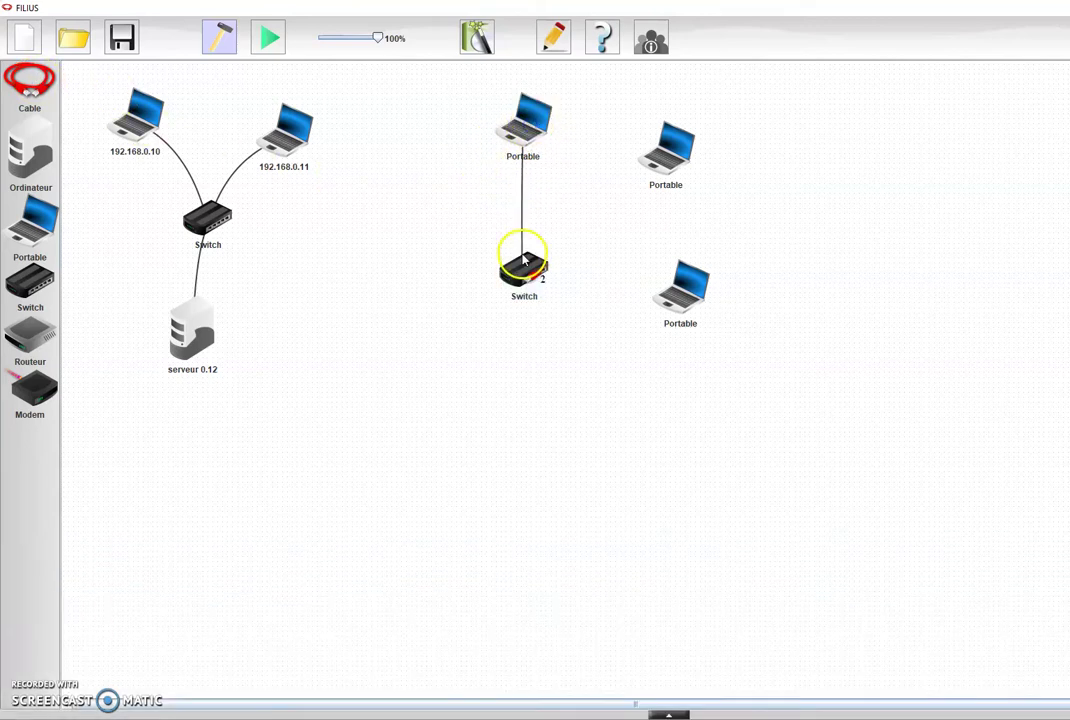
pyautogui.click(660, 155)
pyautogui.click(526, 262)
pyautogui.click(670, 300)
pyautogui.click(530, 265)
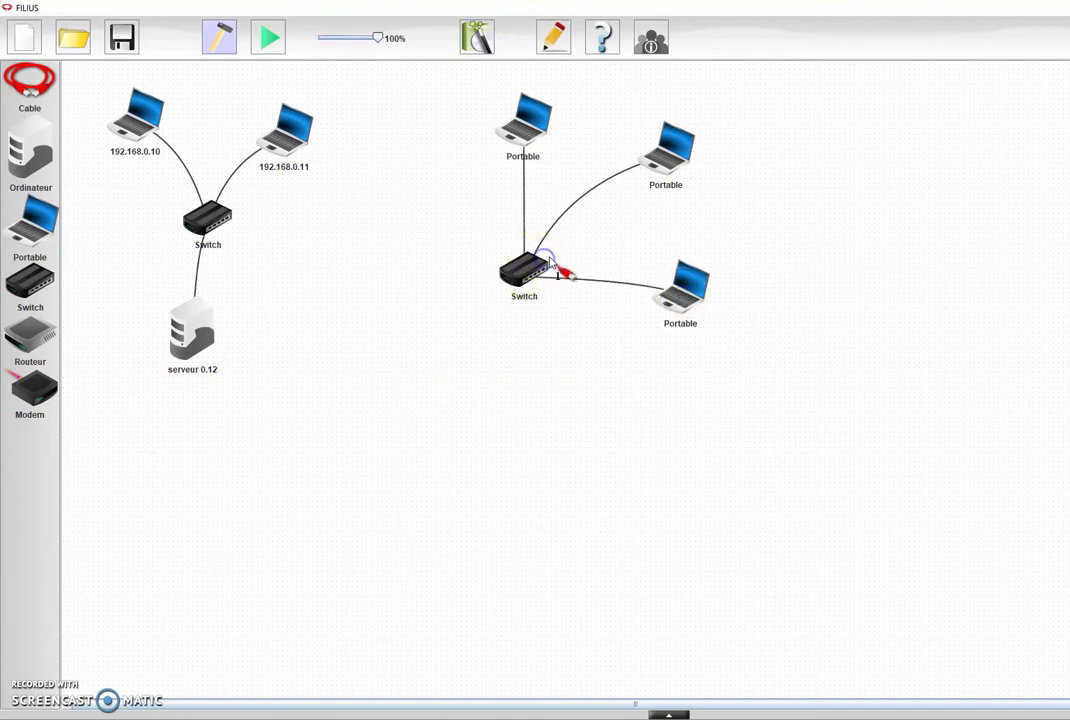
pyautogui.click(346, 203)
# Step: Set the IP address of the laptop directly above the second switch to 192.168.1.10 and use the address as its name
pyautogui.click(510, 152)
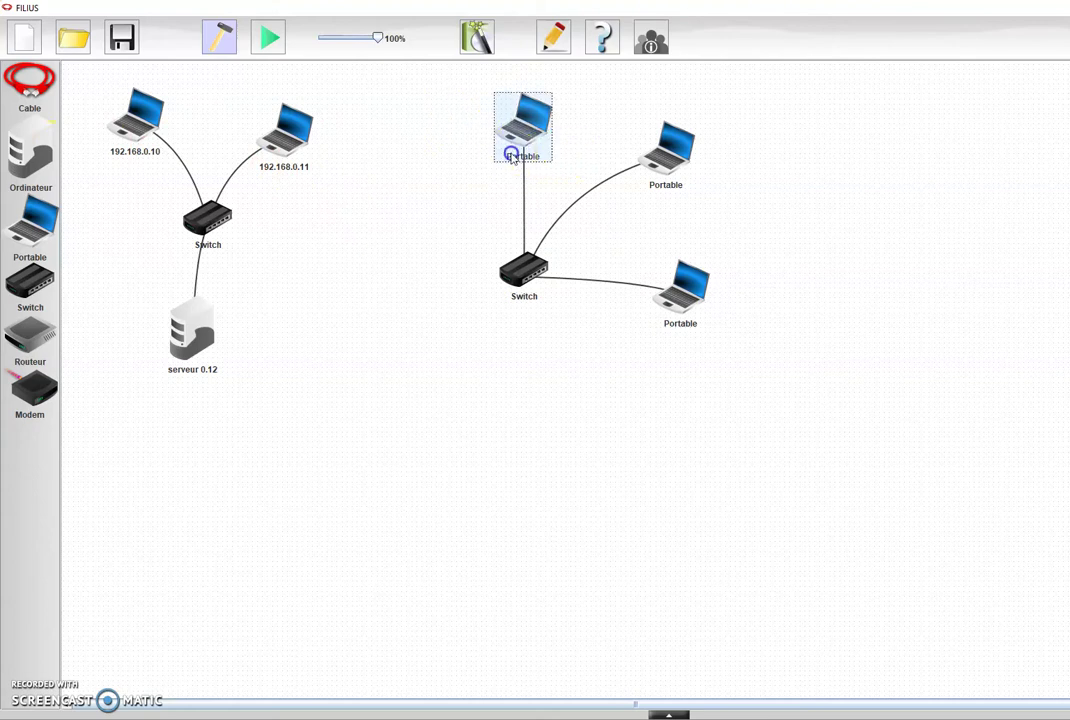
pyautogui.doubleClick(522, 148)
pyautogui.click(150, 574)
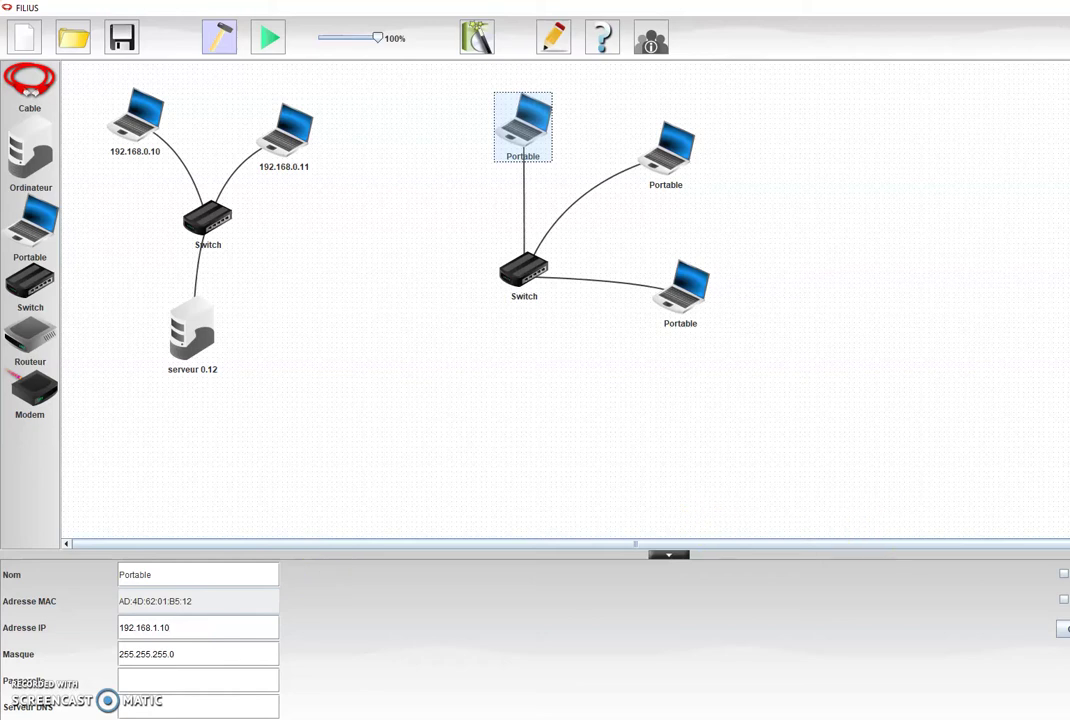
pyautogui.click(1063, 576)
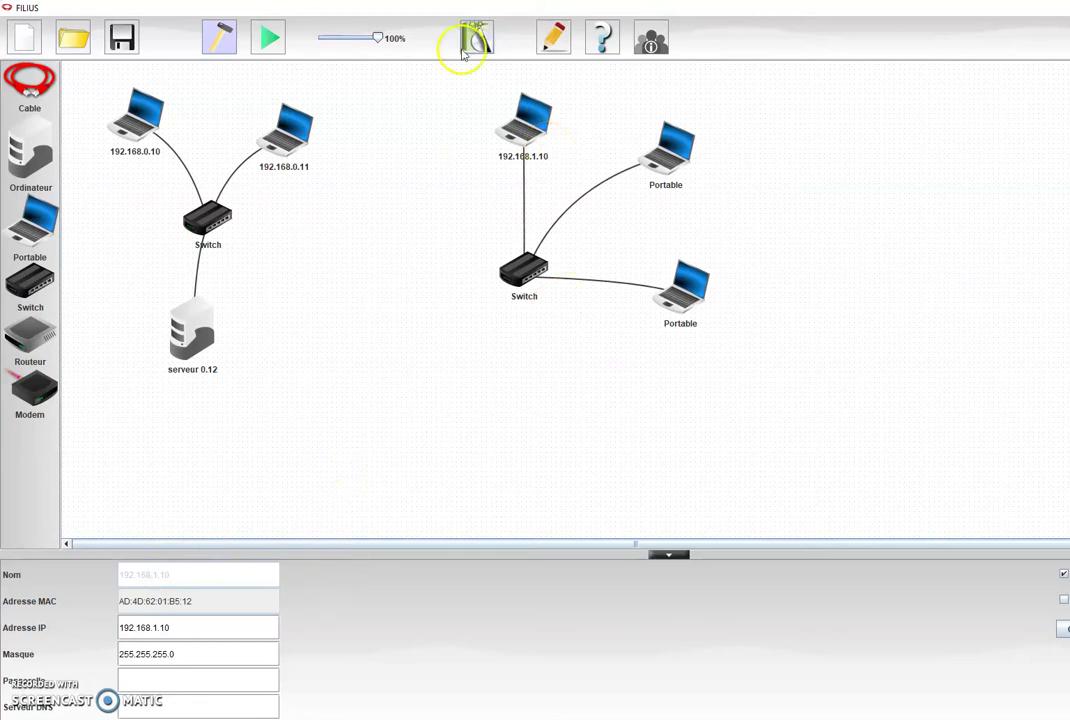
# Step: Set the upper-right laptop's IP address to 192.168.1.11 and use the address as its name
pyautogui.click(674, 180)
pyautogui.click(528, 157)
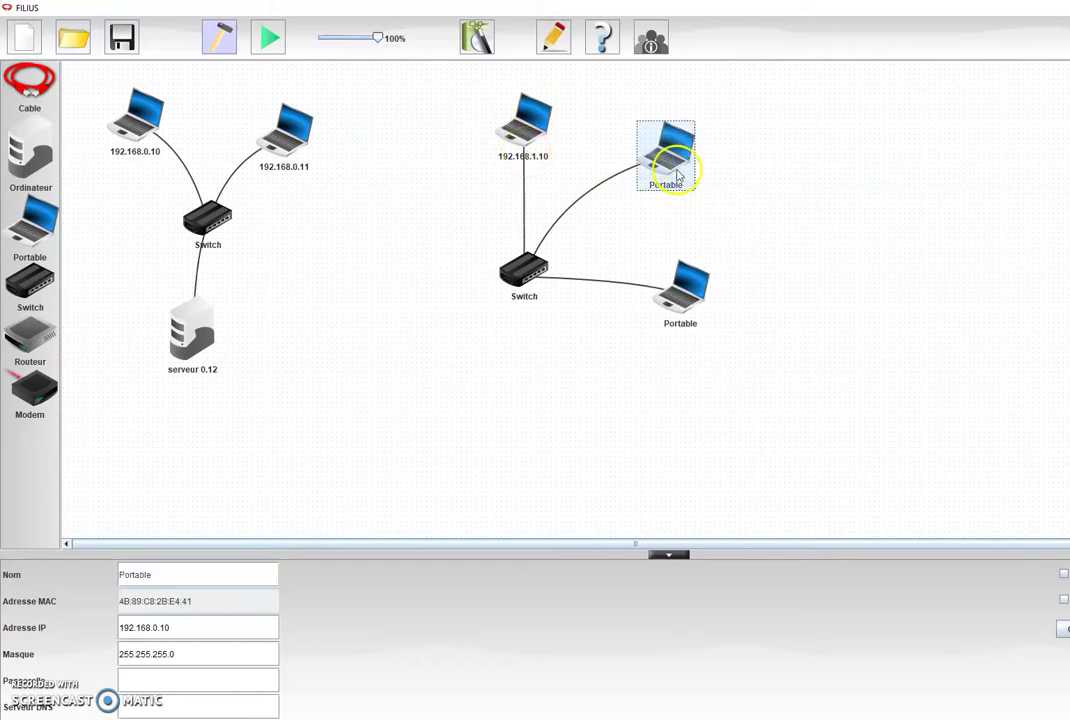
pyautogui.click(187, 629)
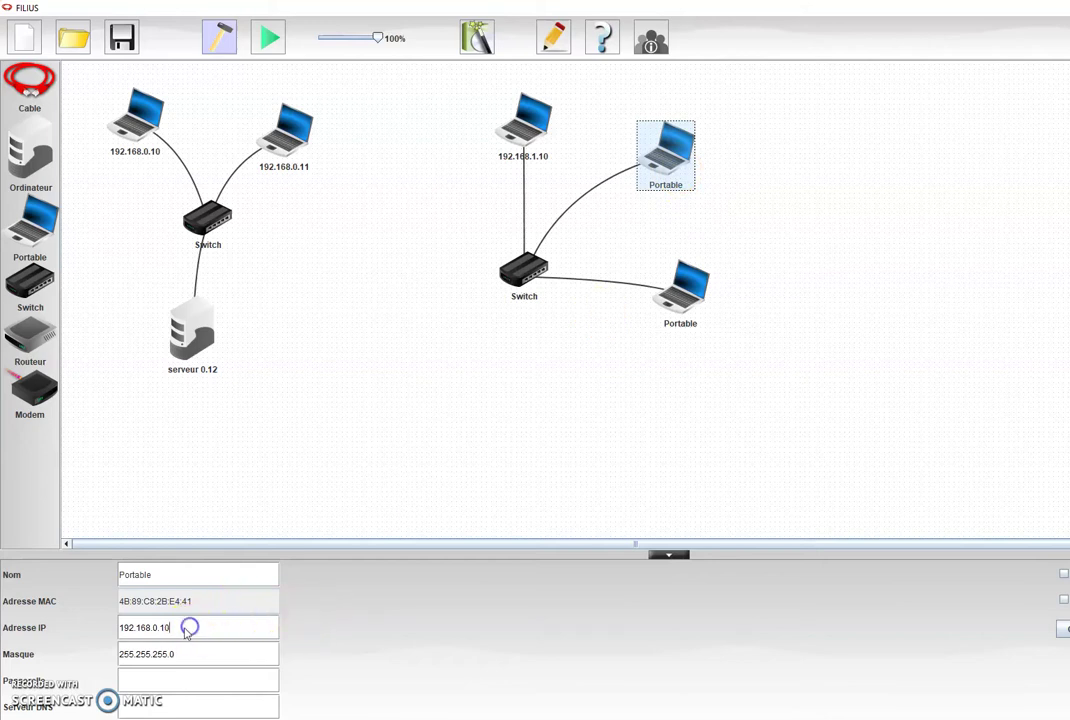
pyautogui.press('BackSpace')
pyautogui.press('BackSpace')
pyautogui.press('BackSpace')
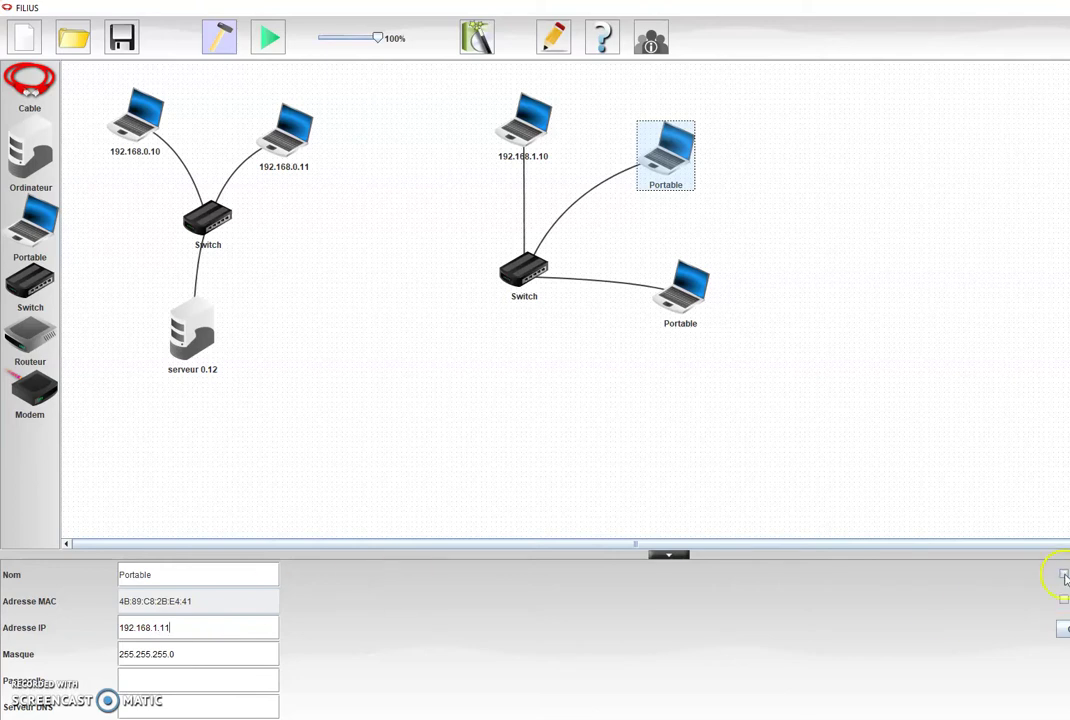
pyautogui.write('1.11')
# Step: Set the remaining laptop's IP address to 192.168.1.12 and use the address as its name
pyautogui.click(685, 285)
pyautogui.click(194, 572)
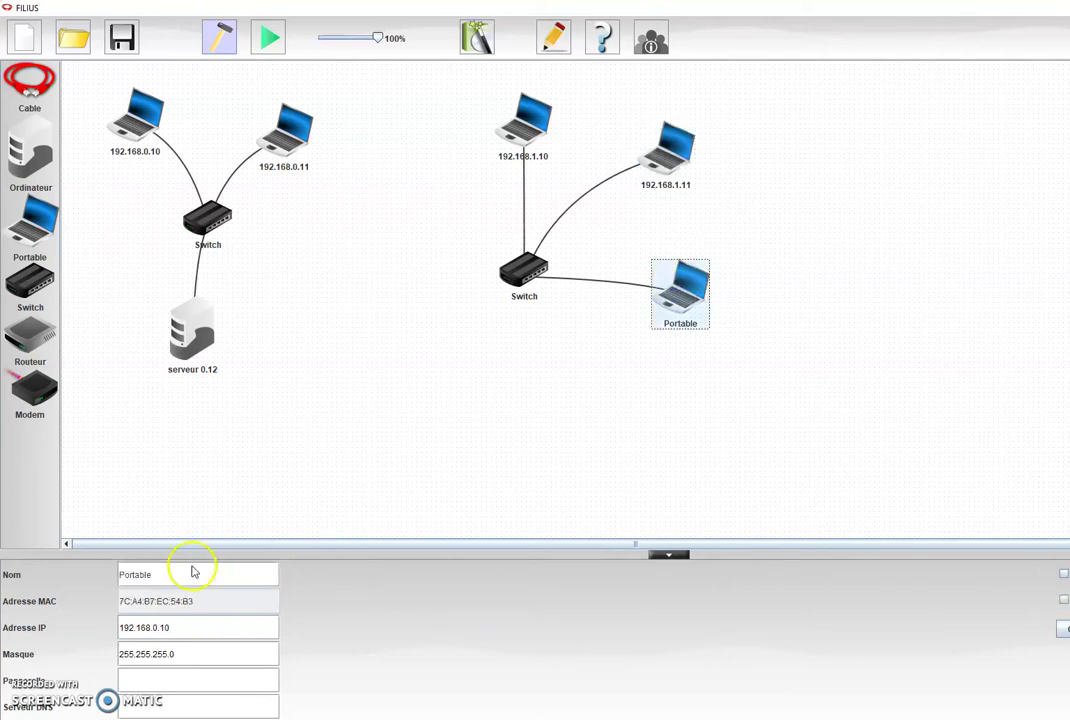
pyautogui.click(1063, 574)
pyautogui.click(191, 627)
pyautogui.press('BackSpace')
pyautogui.press('BackSpace')
pyautogui.press('BackSpace')
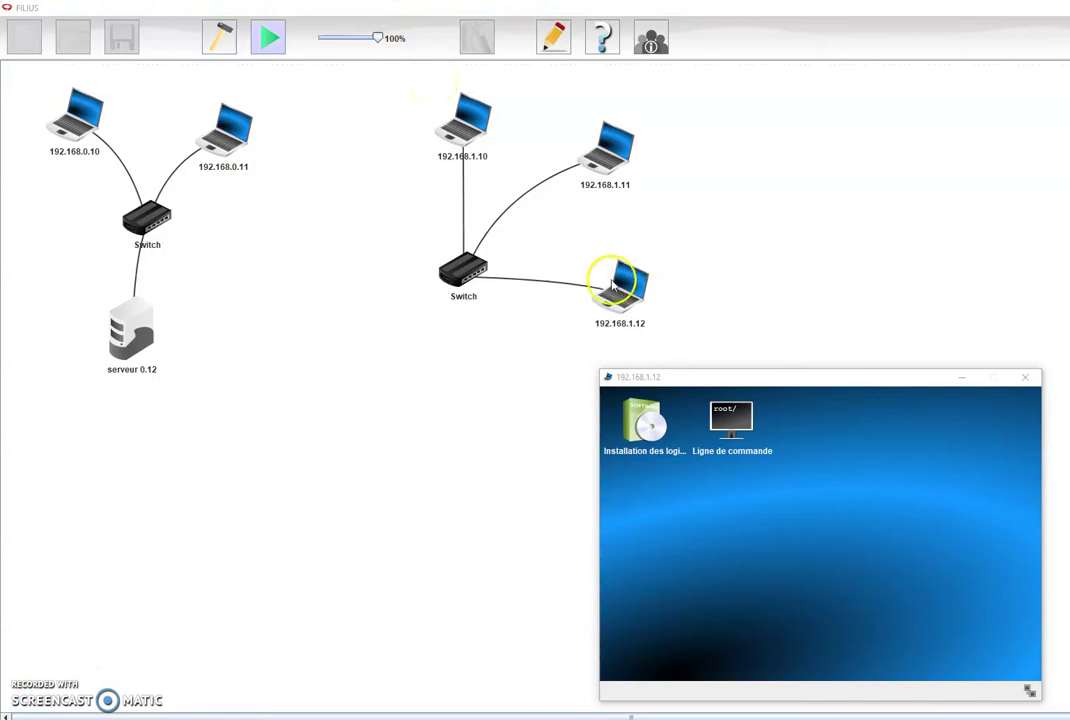
# Step: In simulation mode, run ipconfig on the 192.168.1.12 laptop's command line and ping 192.168.1.10 and 192.168.0.10
pyautogui.click(743, 440)
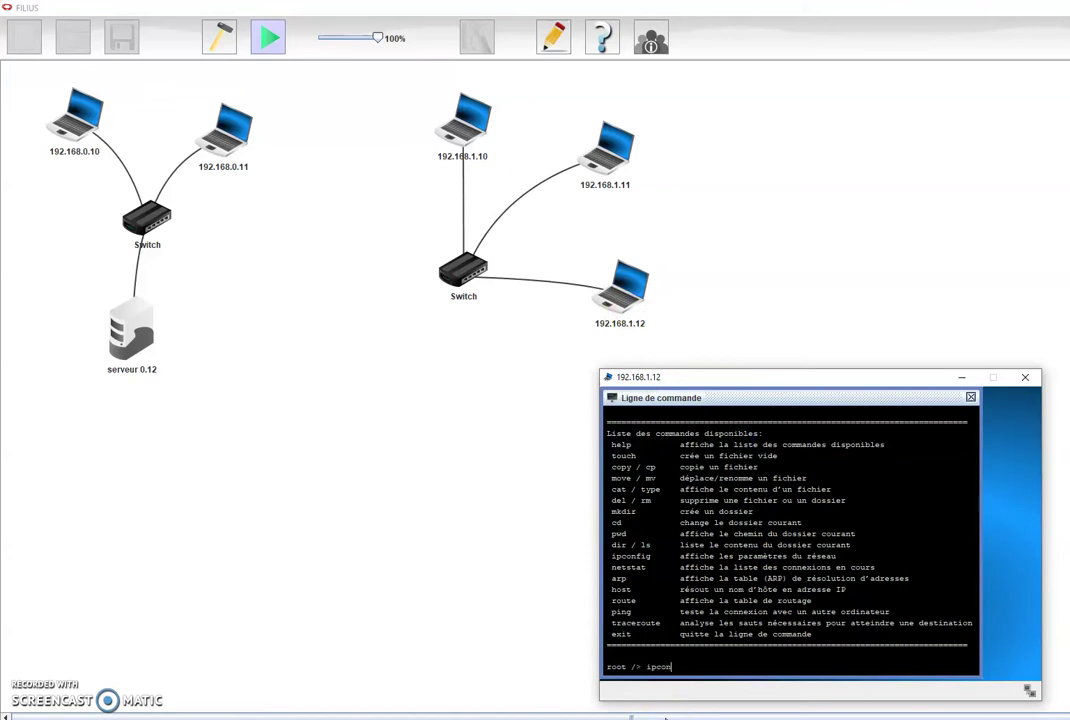
pyautogui.press('Return')
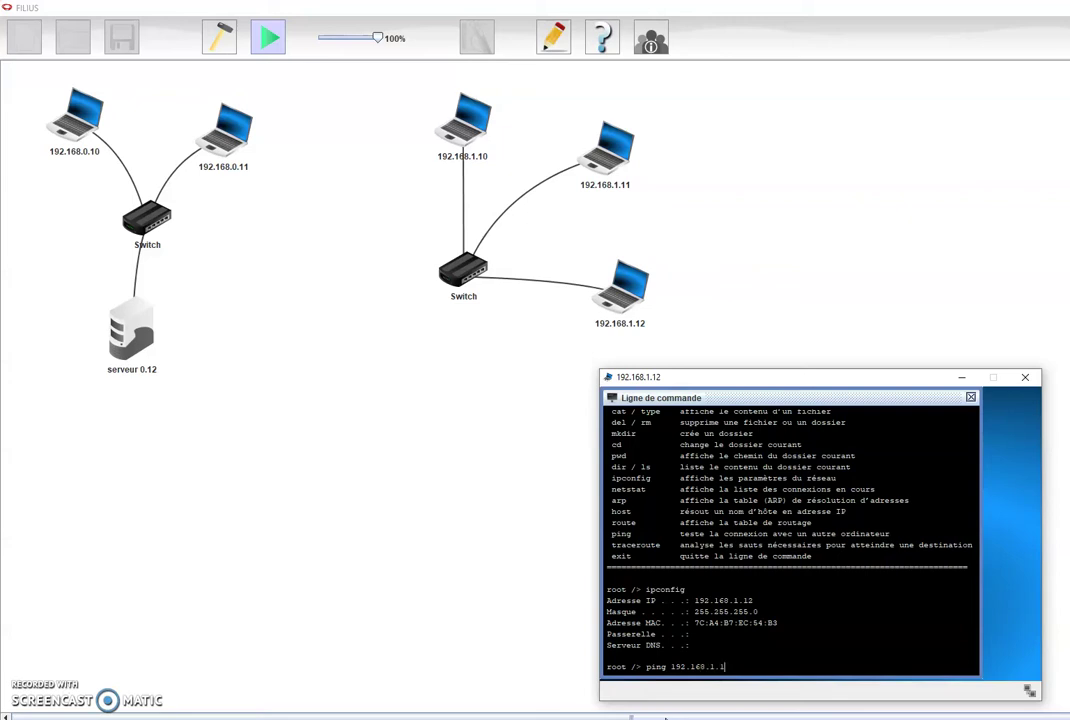
pyautogui.press('Return')
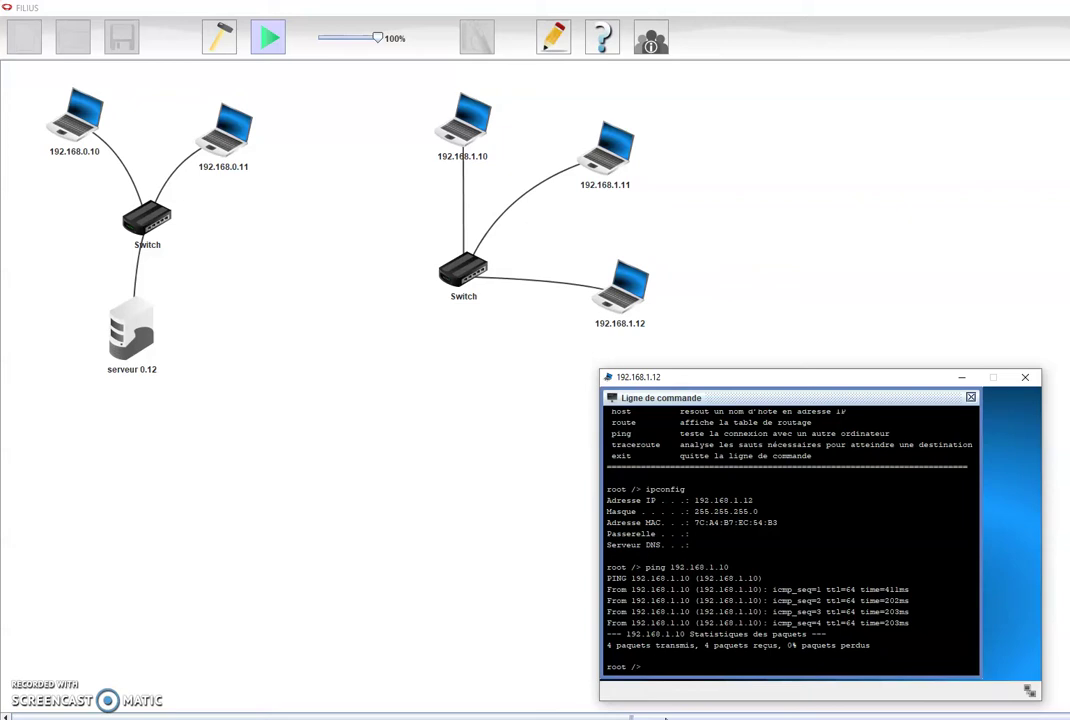
pyautogui.press('Up')
pyautogui.press('Return')
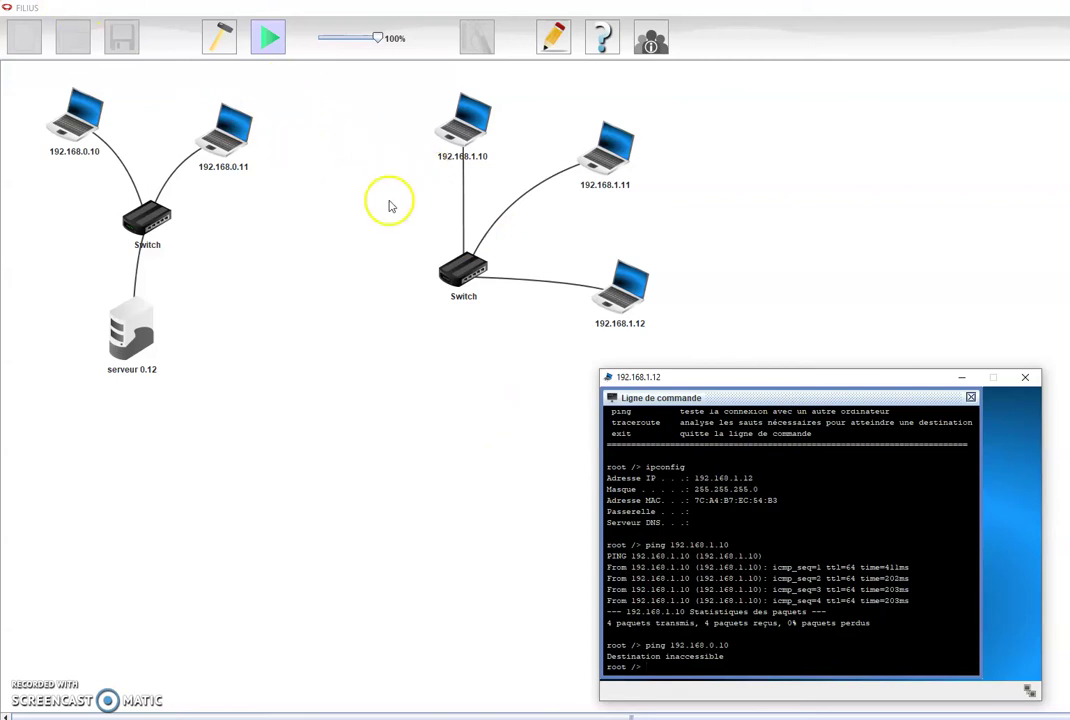
# Step: Return to design mode, place a router with 2 interfaces between the two networks and view its interface settings
pyautogui.click(222, 40)
pyautogui.moveTo(38, 350); pyautogui.dragTo(369, 374)
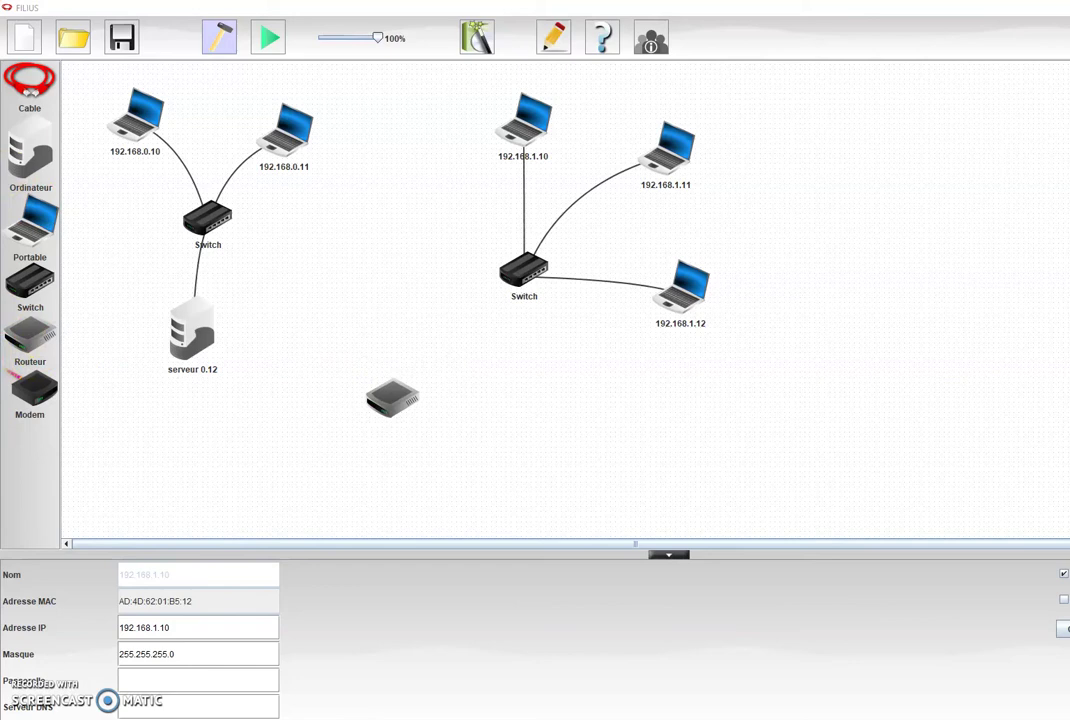
pyautogui.moveTo(1069, 315); pyautogui.dragTo(787, 379)
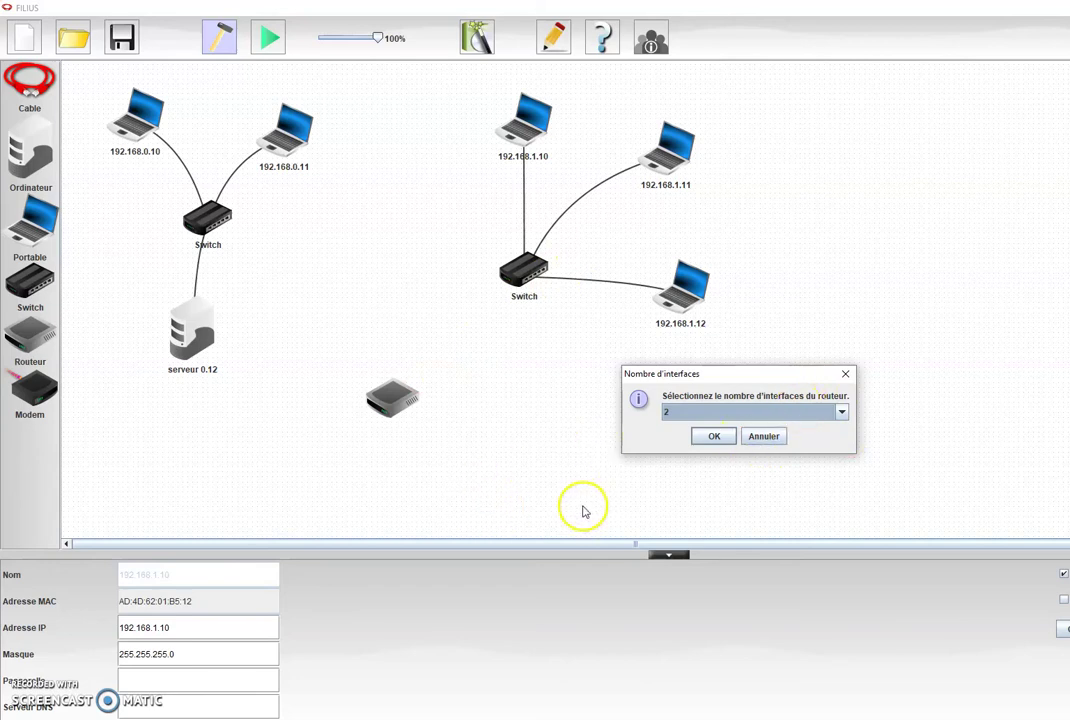
pyautogui.click(709, 436)
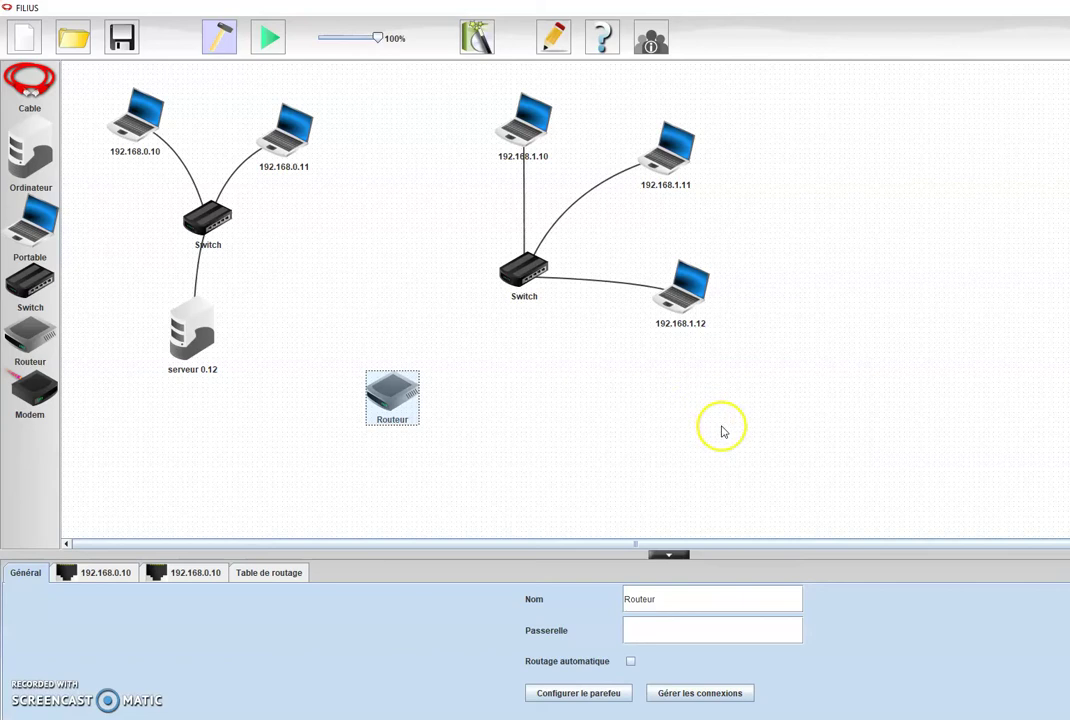
pyautogui.click(95, 574)
pyautogui.click(105, 572)
pyautogui.click(192, 570)
pyautogui.click(125, 568)
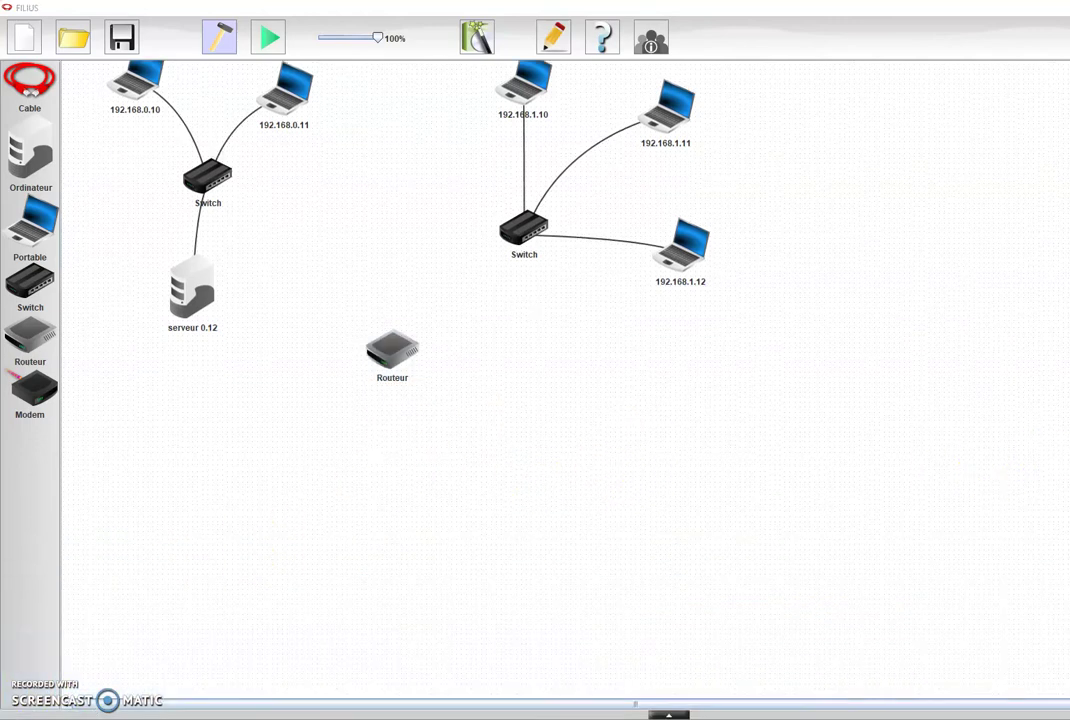
# Step: Connect the router by cable to the switch of each network
pyautogui.click(27, 65)
pyautogui.click(210, 177)
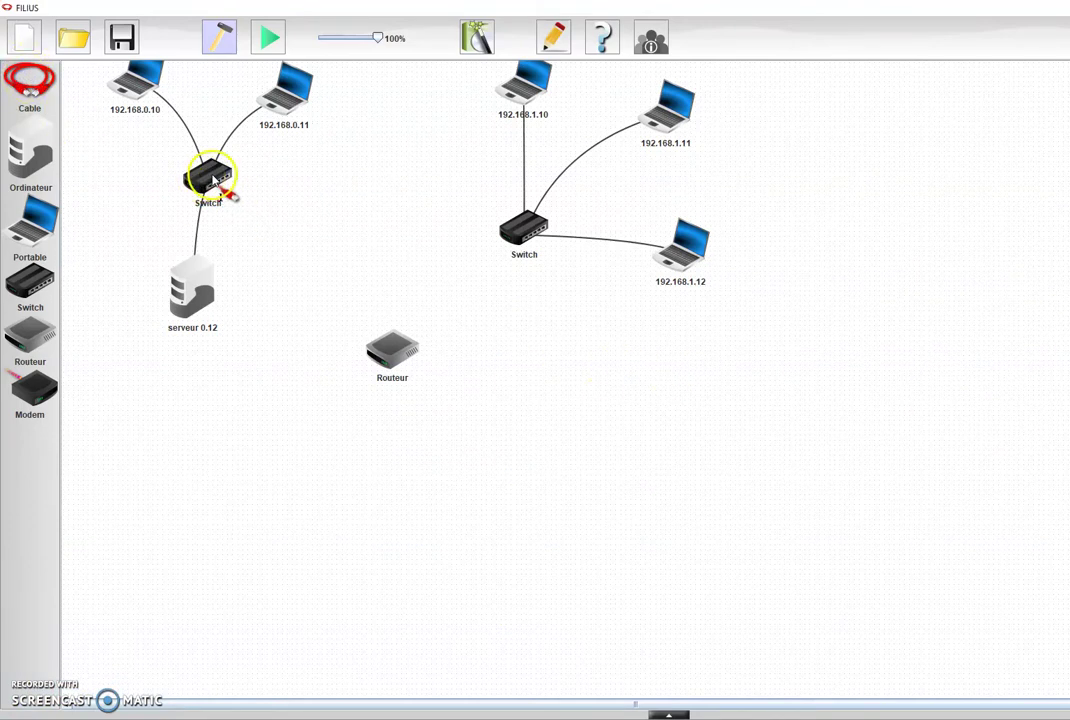
pyautogui.click(380, 330)
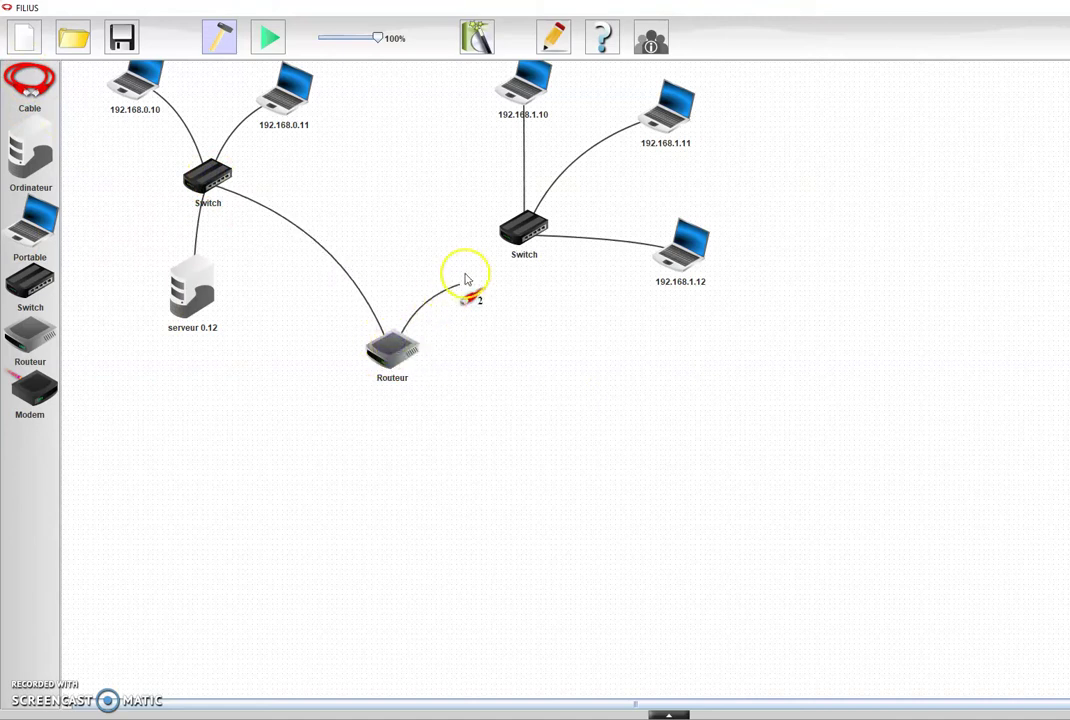
pyautogui.click(520, 228)
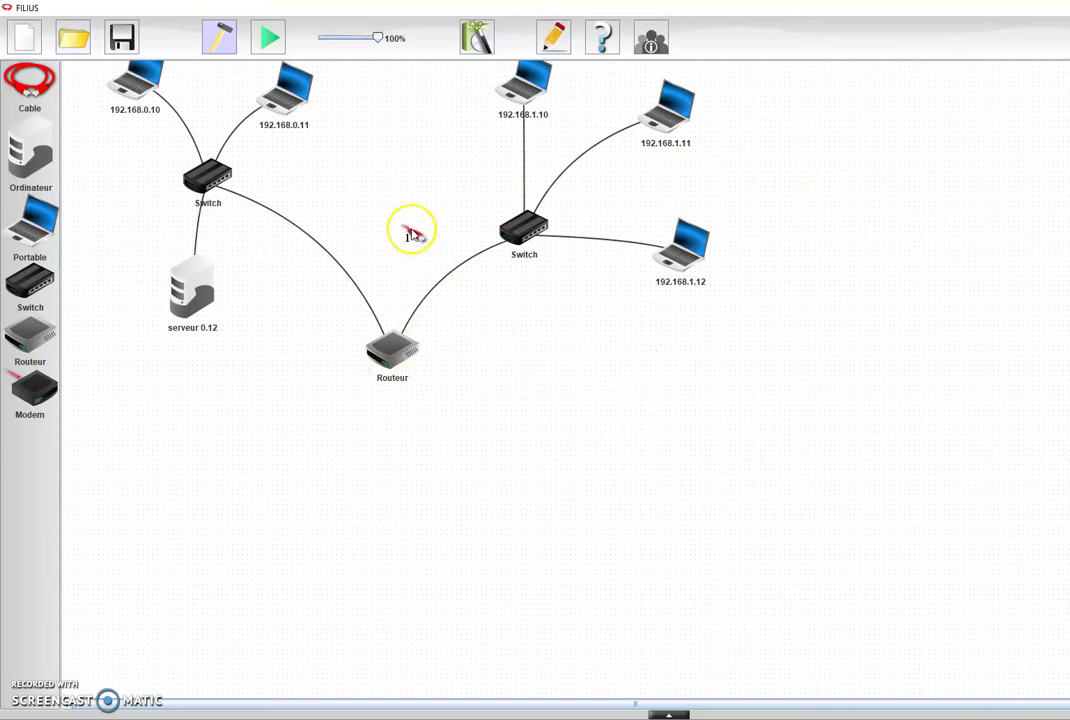
pyautogui.rightClick(380, 181)
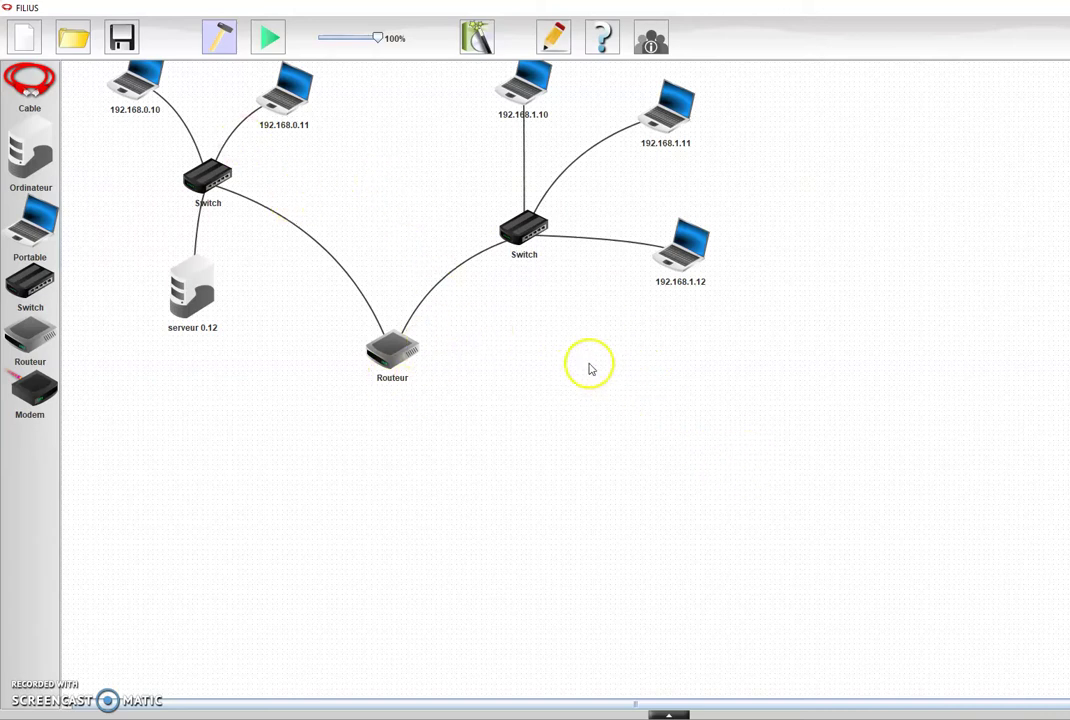
# Step: Open the router's configuration and set the IP address of the interface linked to the first network's switch to 192.168.0.1
pyautogui.scroll(-1, 394, 179)
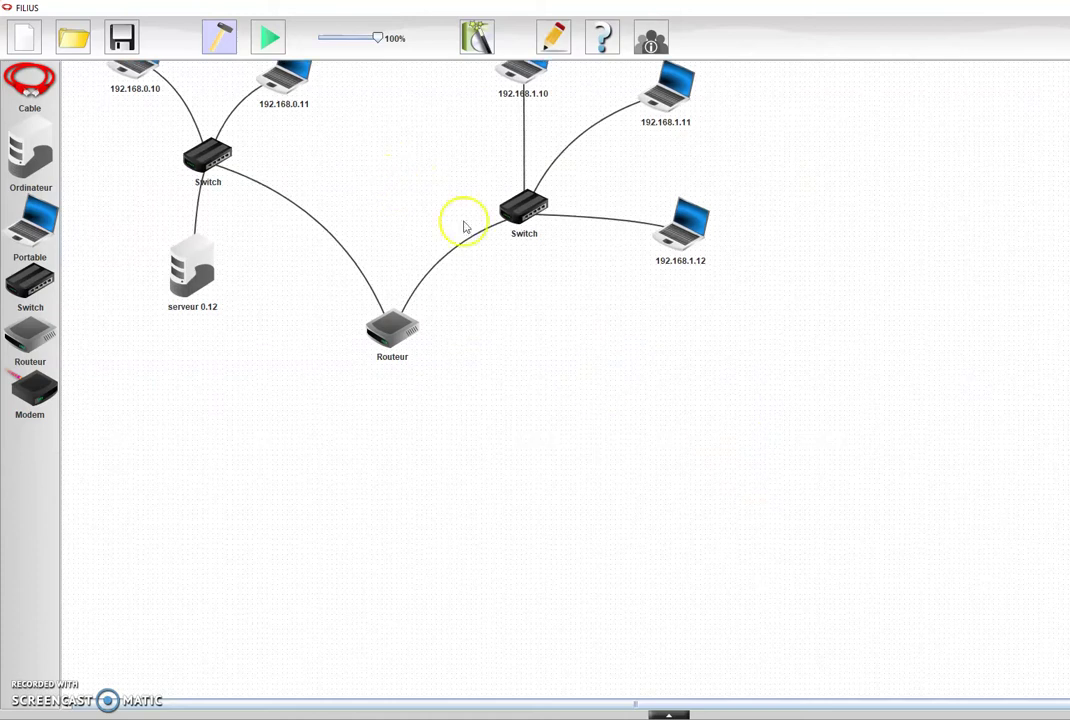
pyautogui.rightClick(392, 332)
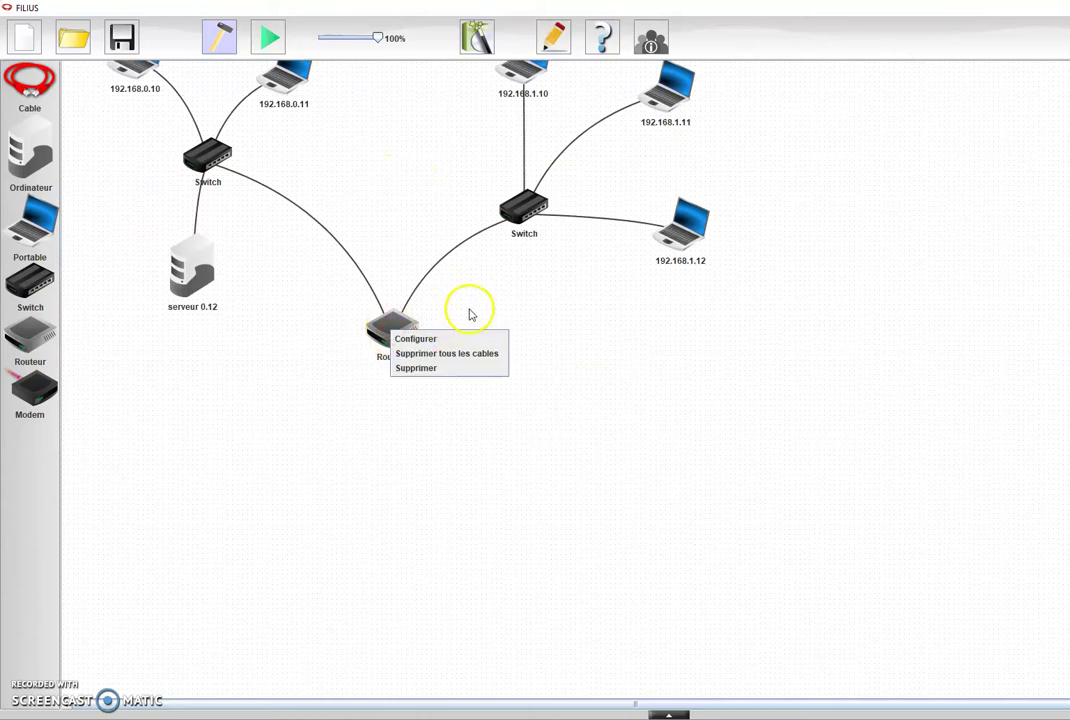
pyautogui.click(405, 338)
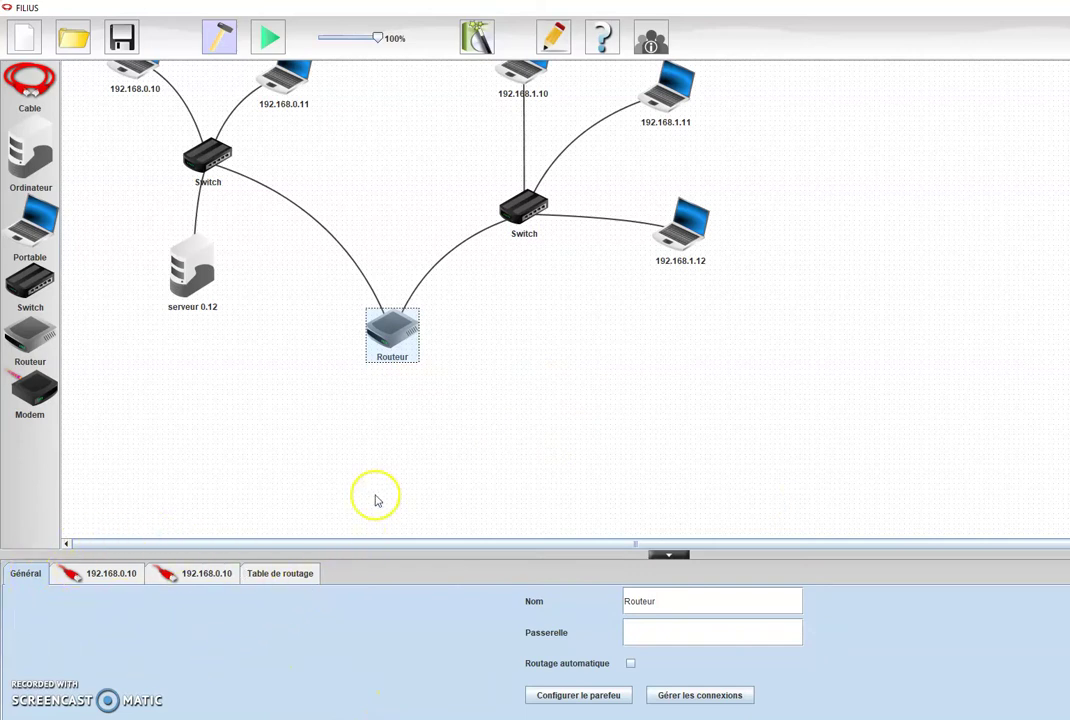
pyautogui.click(119, 576)
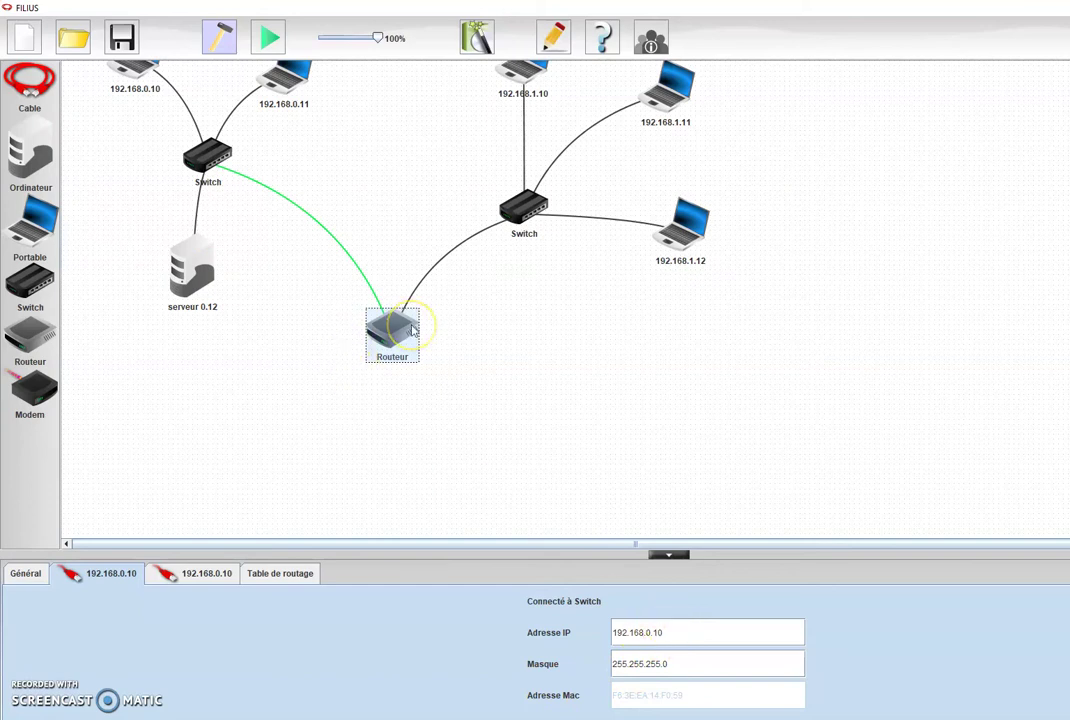
pyautogui.click(207, 575)
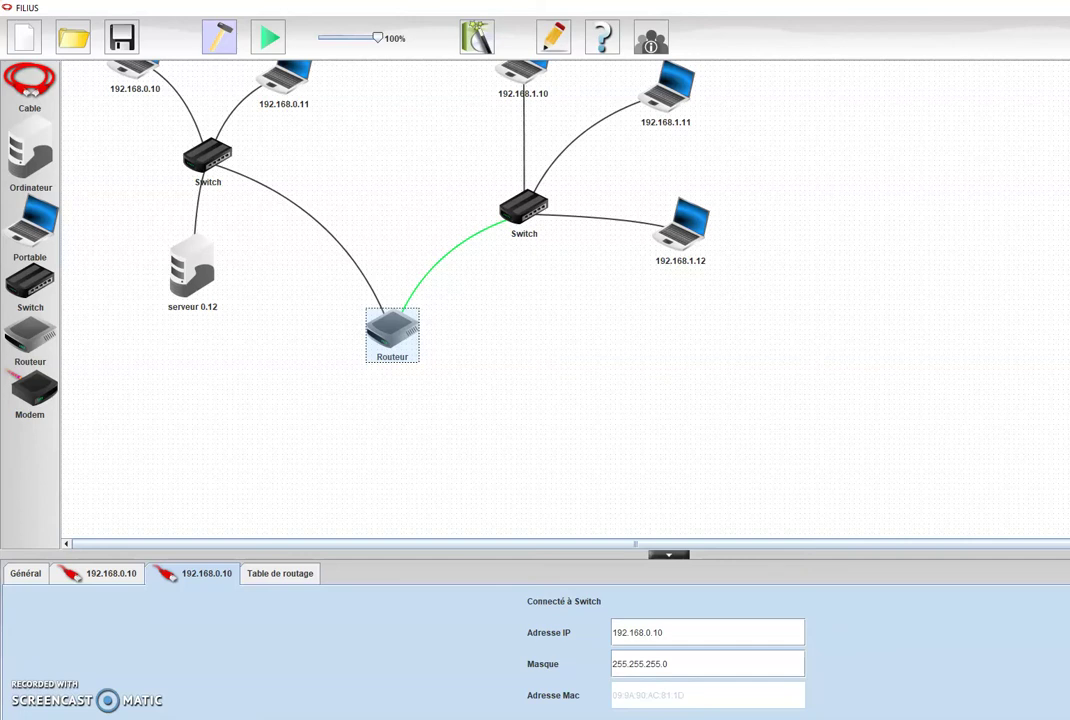
pyautogui.click(113, 578)
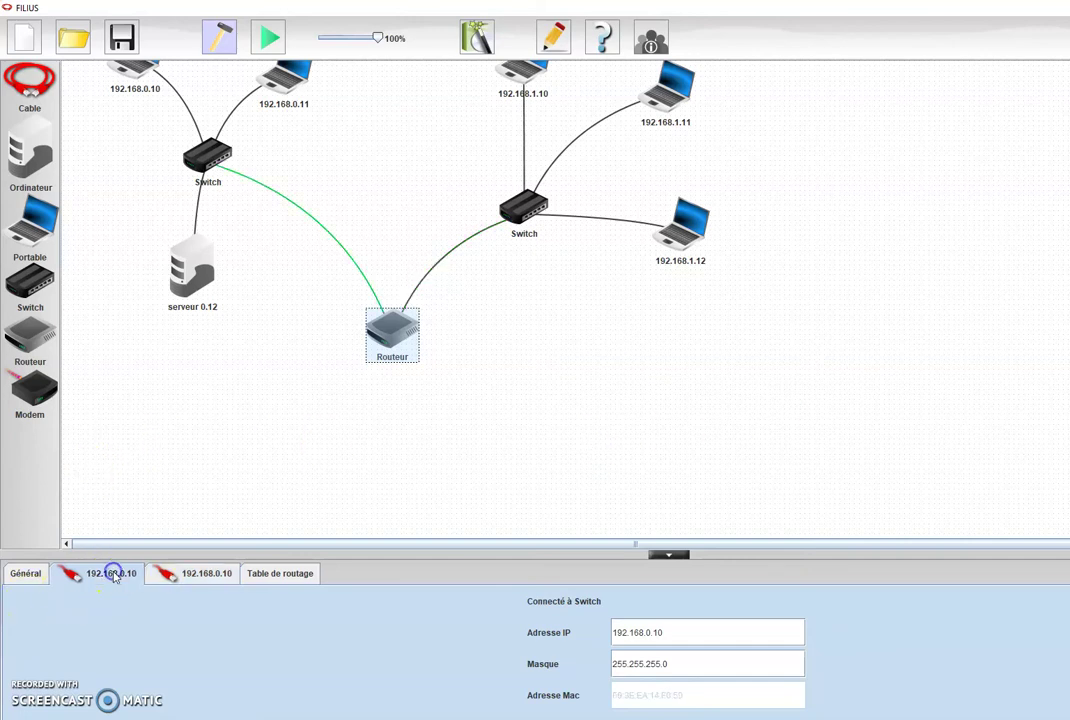
pyautogui.scroll(-1, 424, 490)
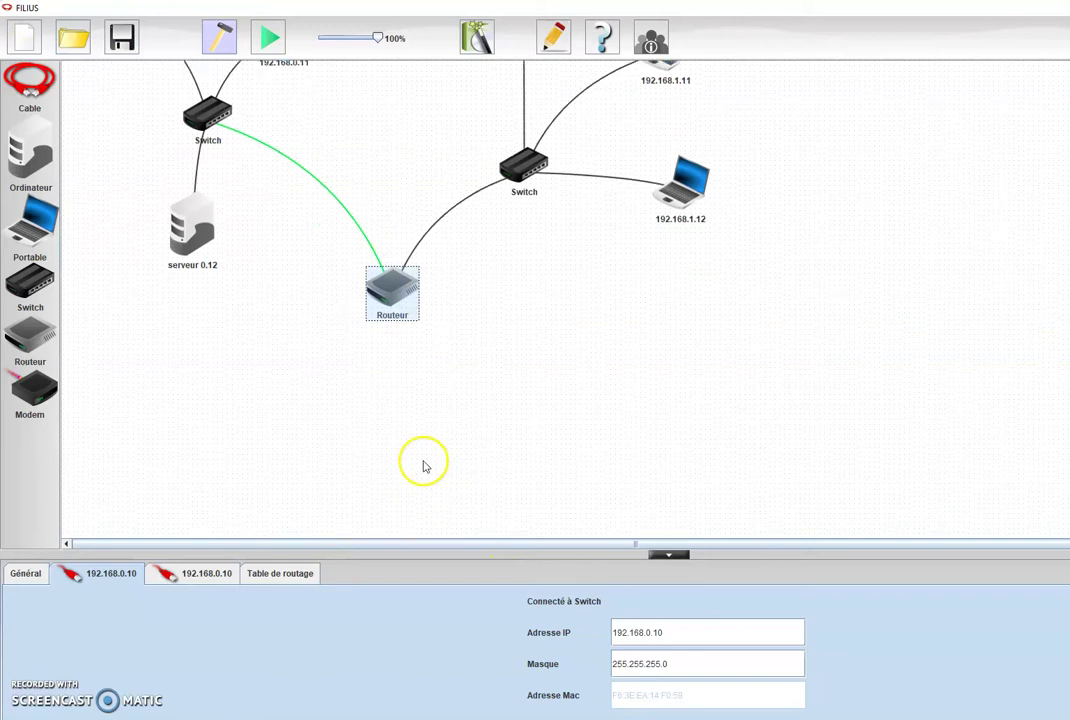
pyautogui.click(663, 633)
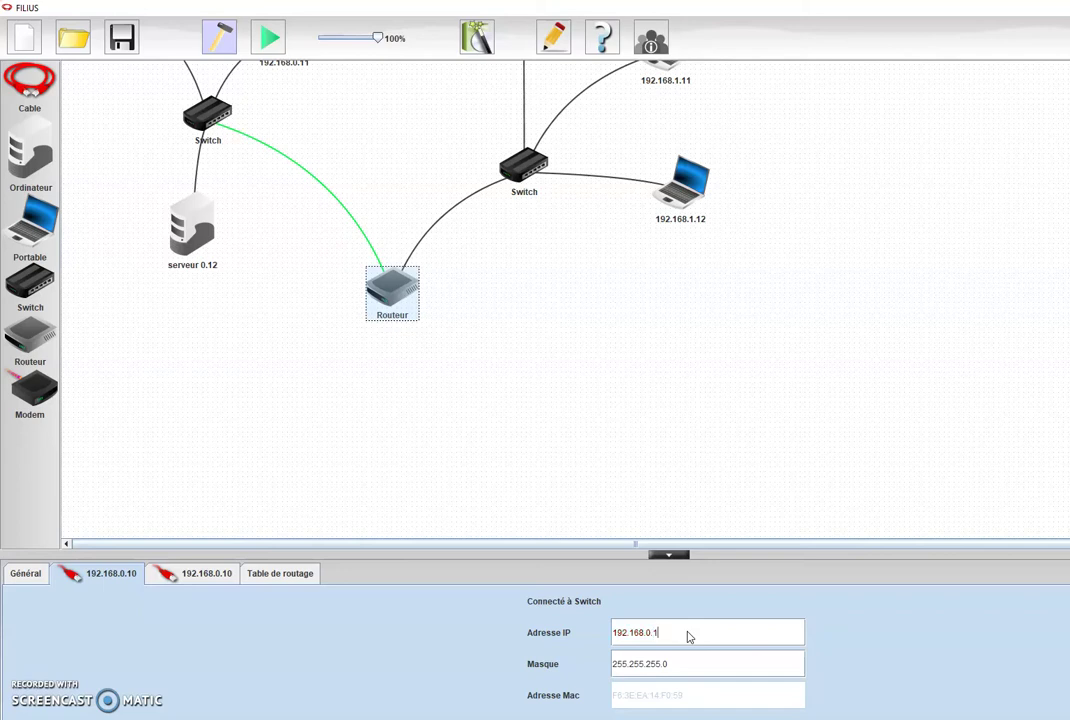
pyautogui.click(371, 482)
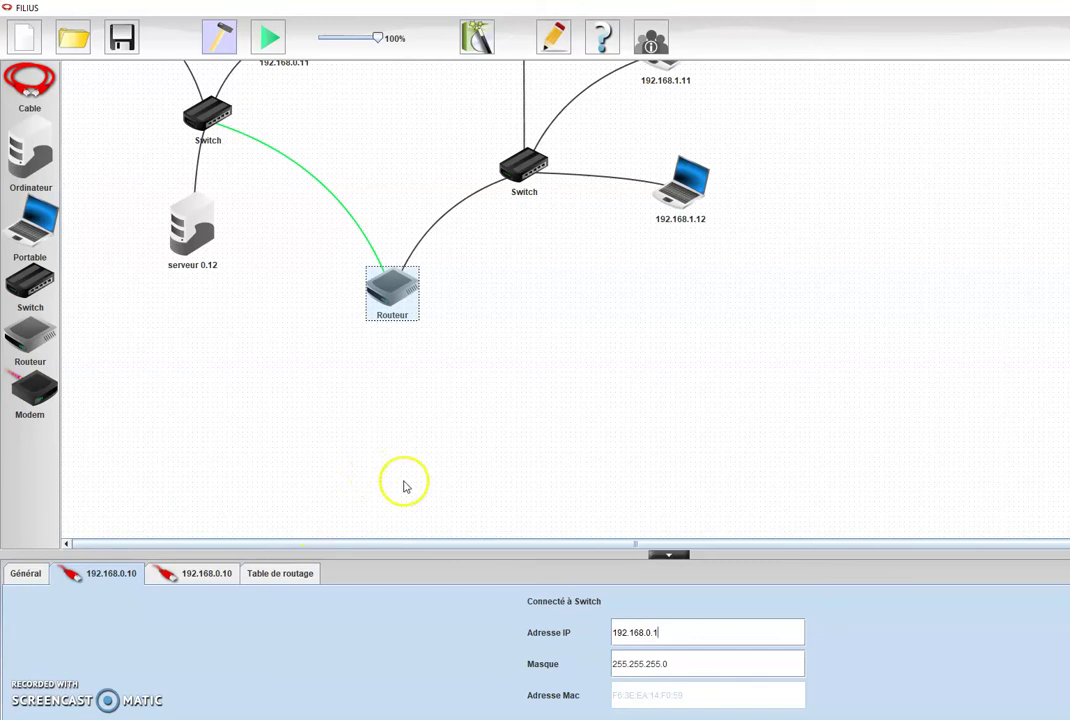
# Step: Set the IP address of the router interface linked to the second network's switch to 192.168.1.1
pyautogui.click(367, 493)
pyautogui.doubleClick(400, 297)
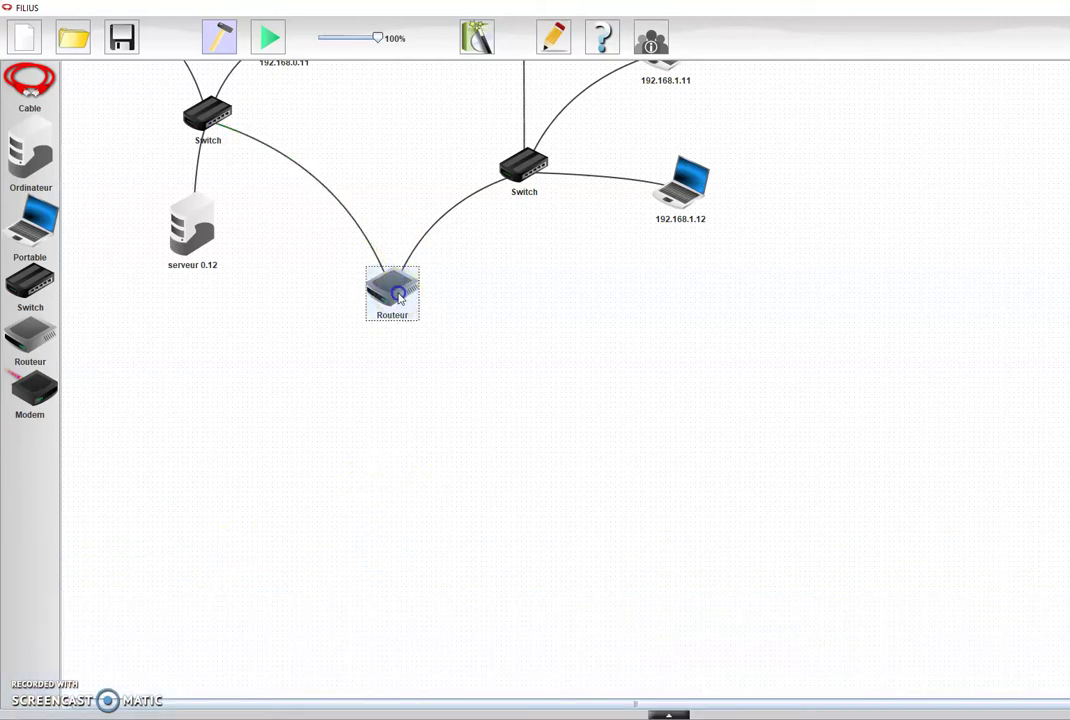
pyautogui.click(197, 576)
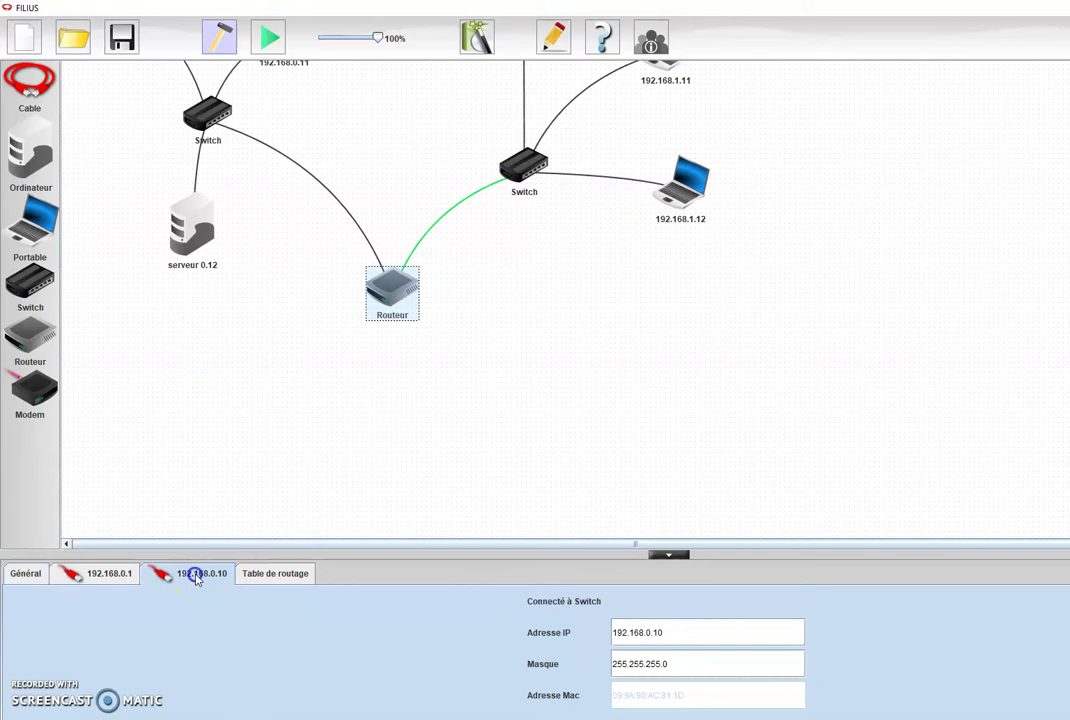
pyautogui.click(681, 637)
pyautogui.press('Return')
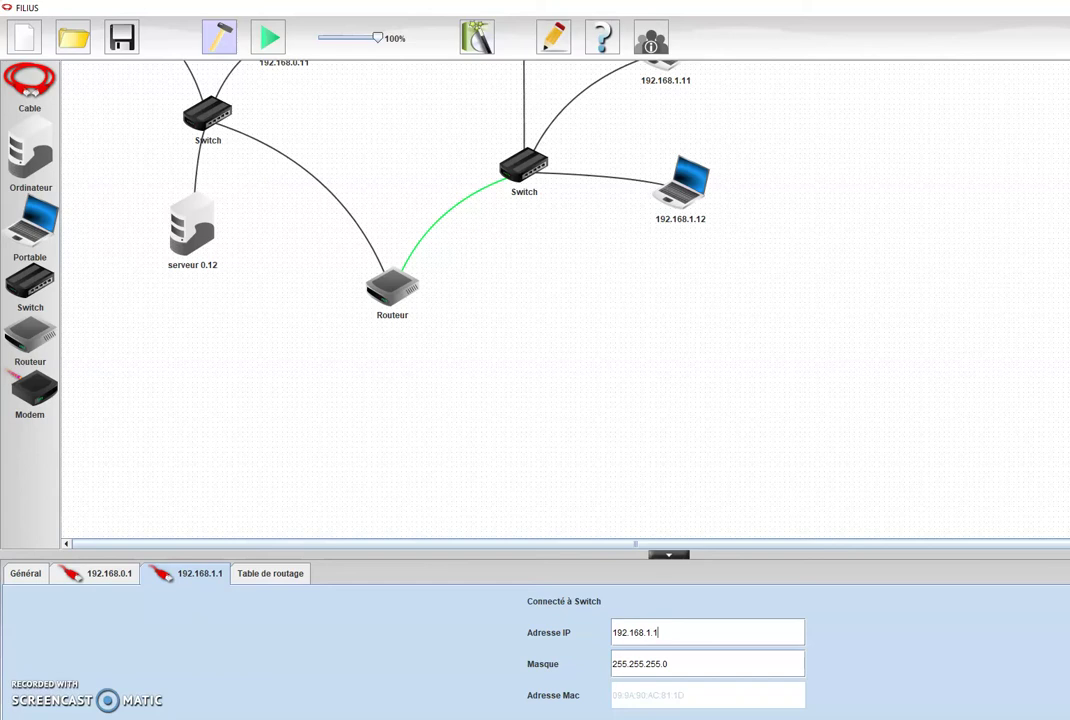
# Step: Start simulation mode and repeat the ping to 192.168.1.10 from the 192.168.0.10 laptop's command line
pyautogui.click(461, 378)
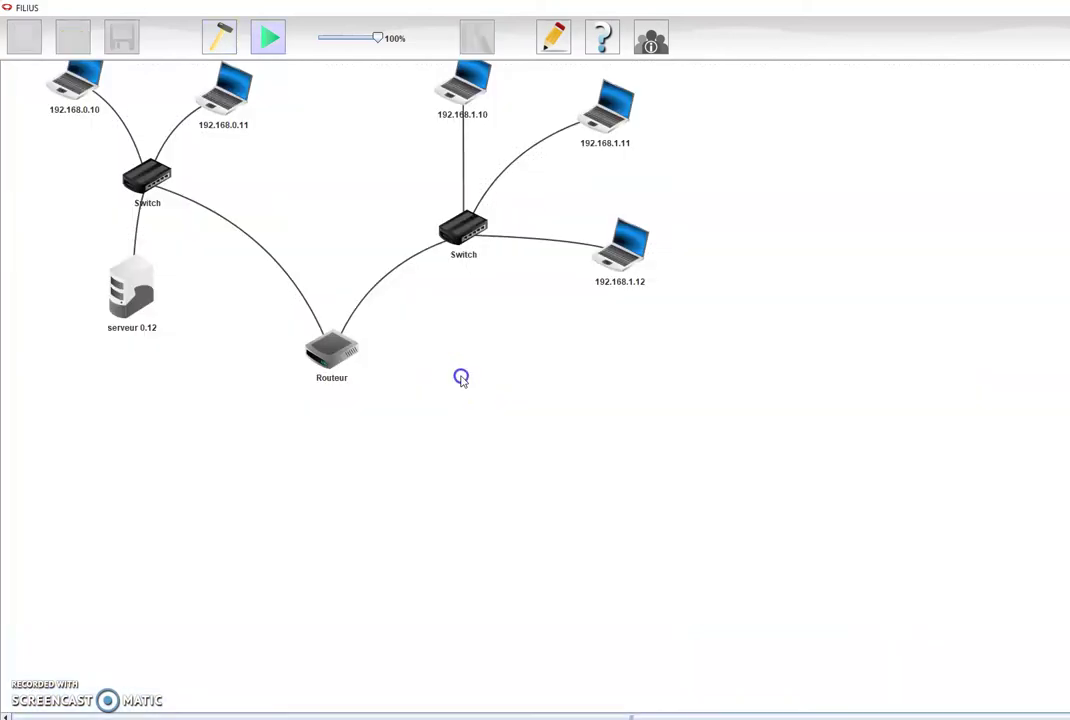
pyautogui.scroll(3, 755, 500)
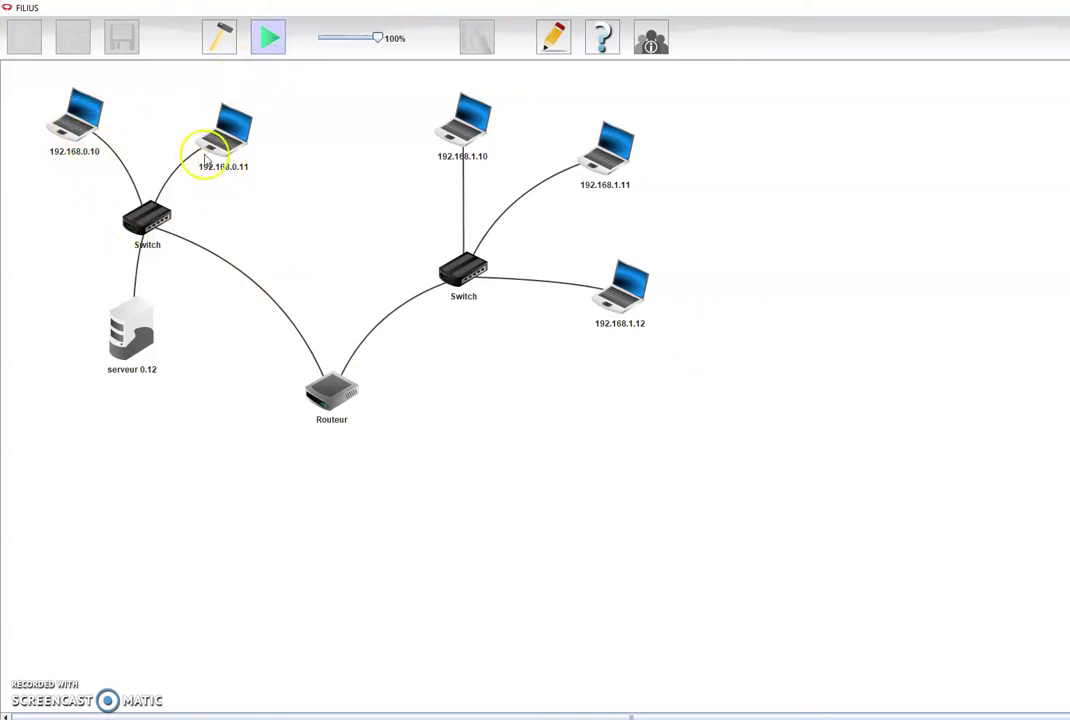
pyautogui.click(66, 117)
pyautogui.click(545, 313)
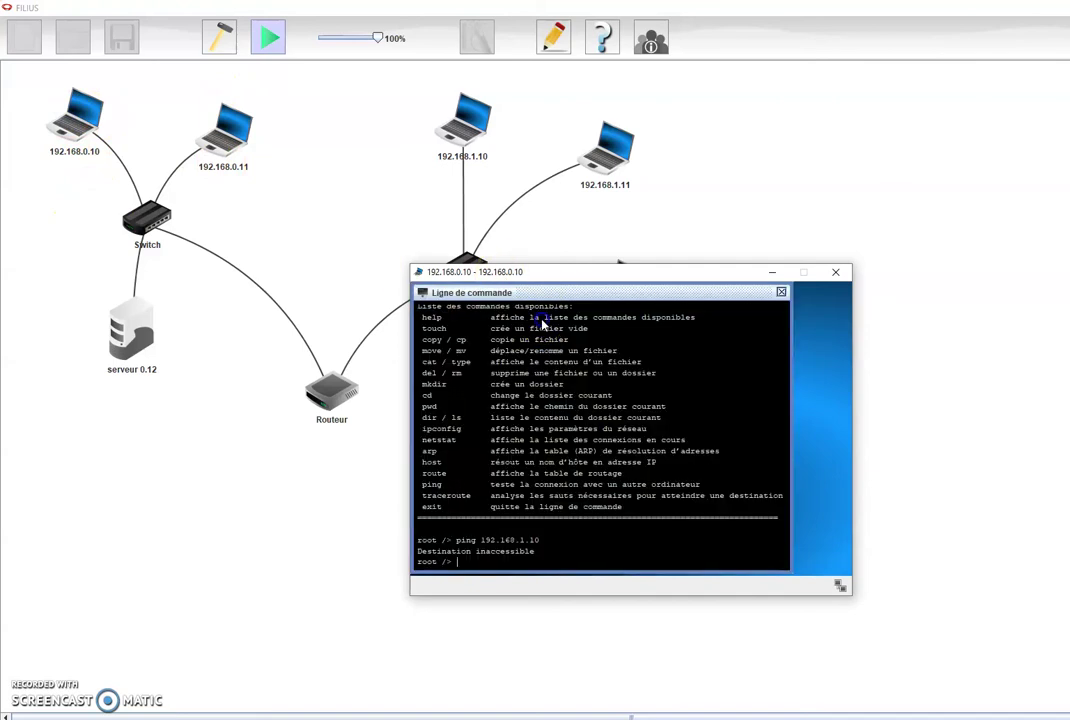
pyautogui.moveTo(622, 274); pyautogui.dragTo(653, 410)
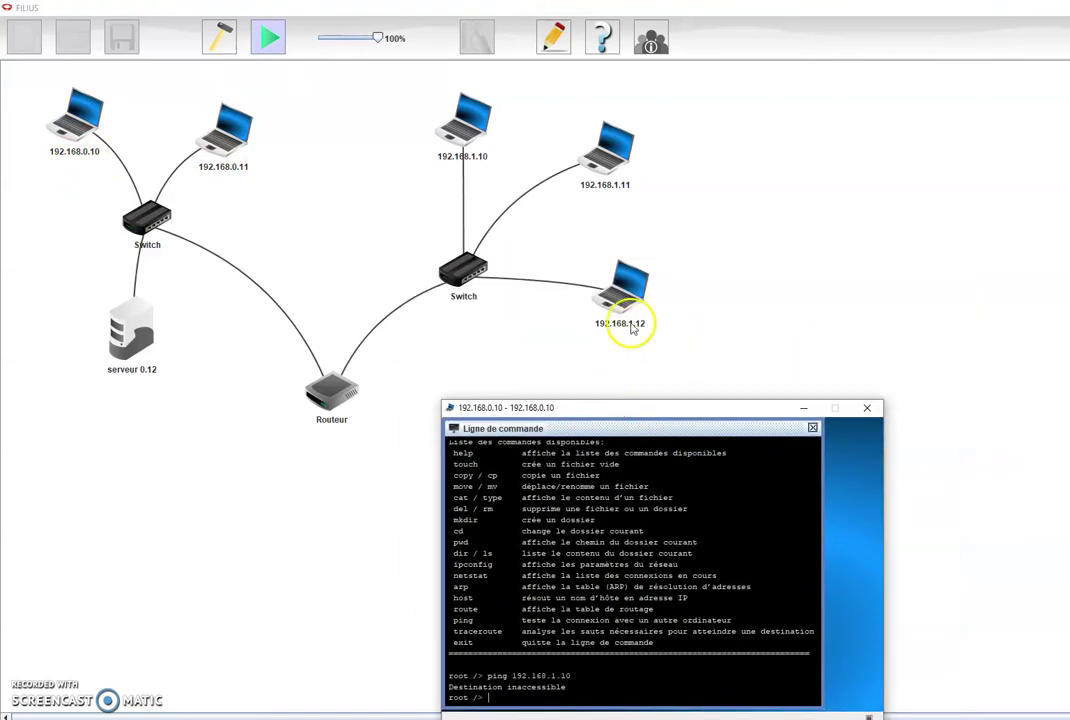
pyautogui.press('Up')
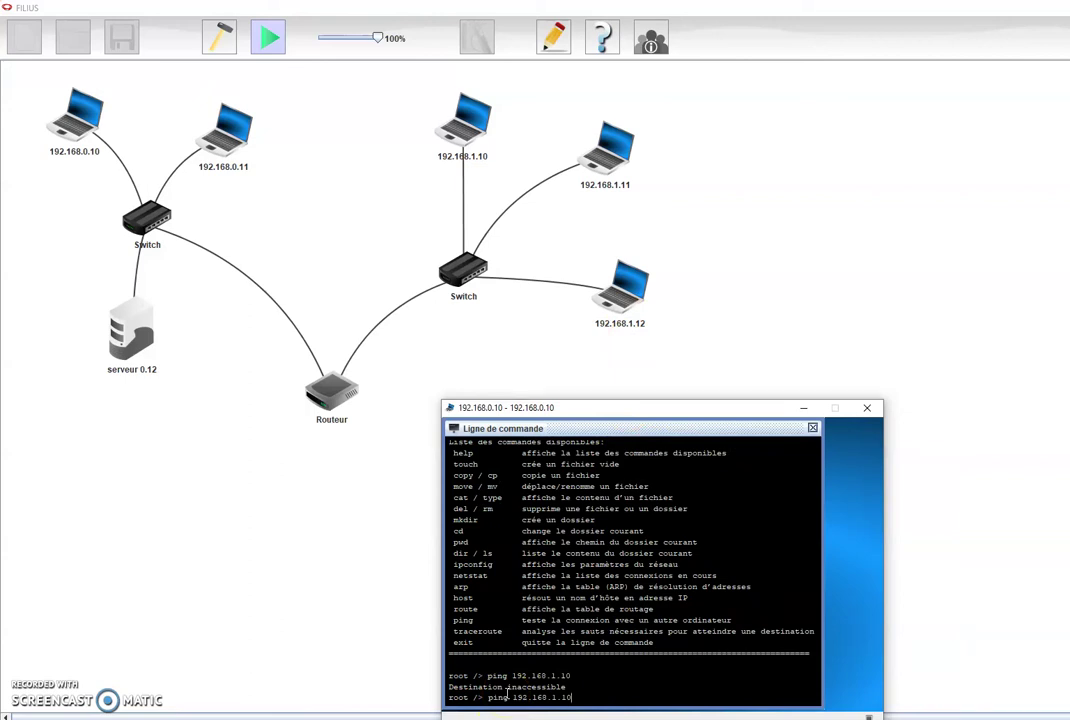
pyautogui.press('Return')
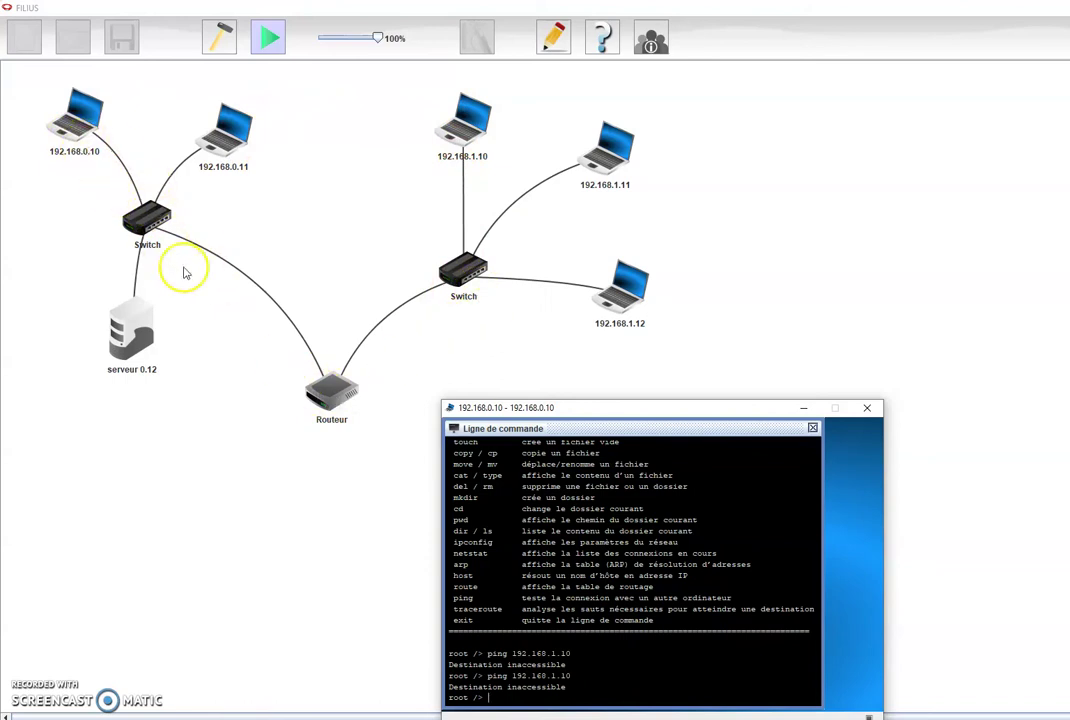
pyautogui.moveTo(755, 413); pyautogui.dragTo(845, 244)
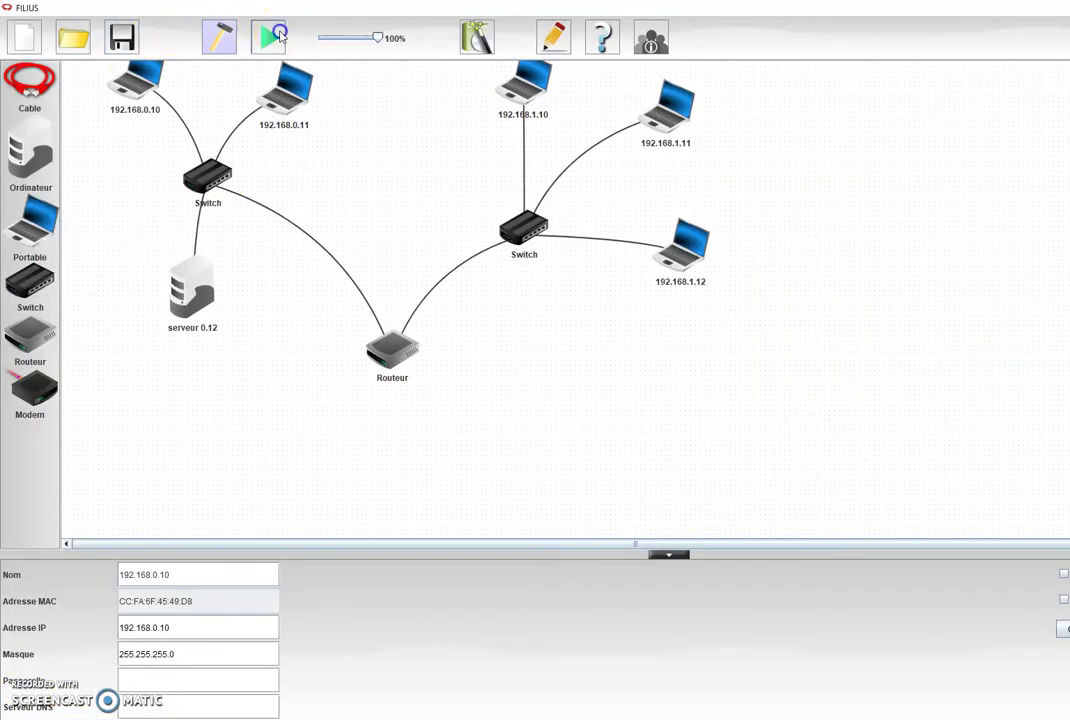
pyautogui.click(268, 38)
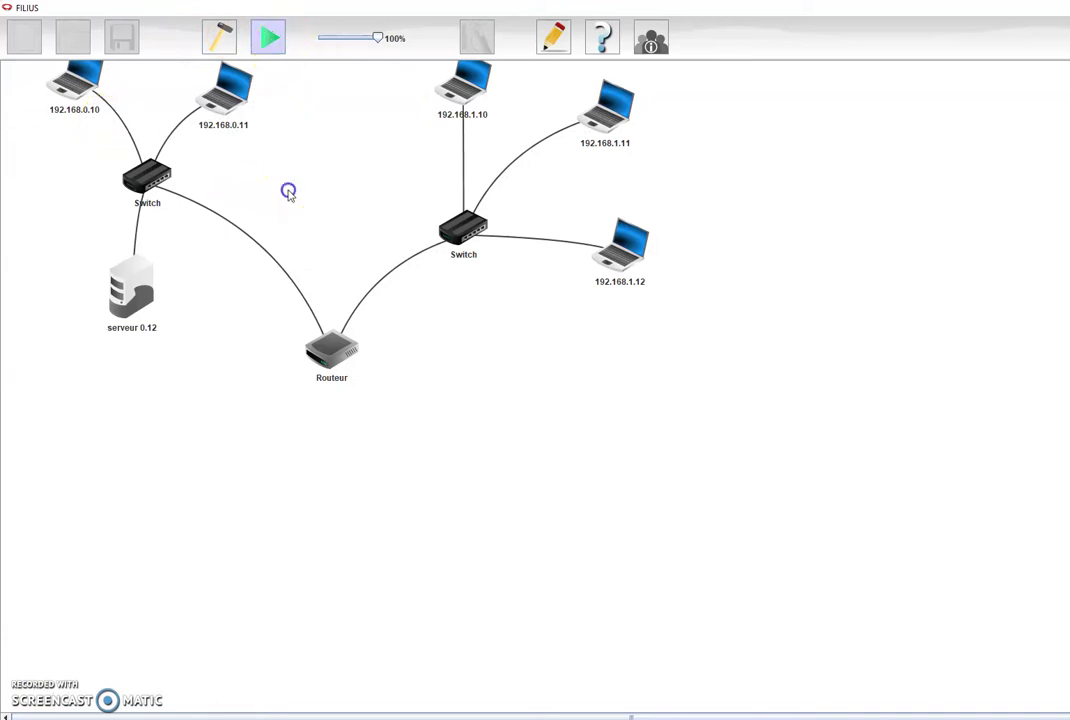
pyautogui.scroll(2, 600, 550)
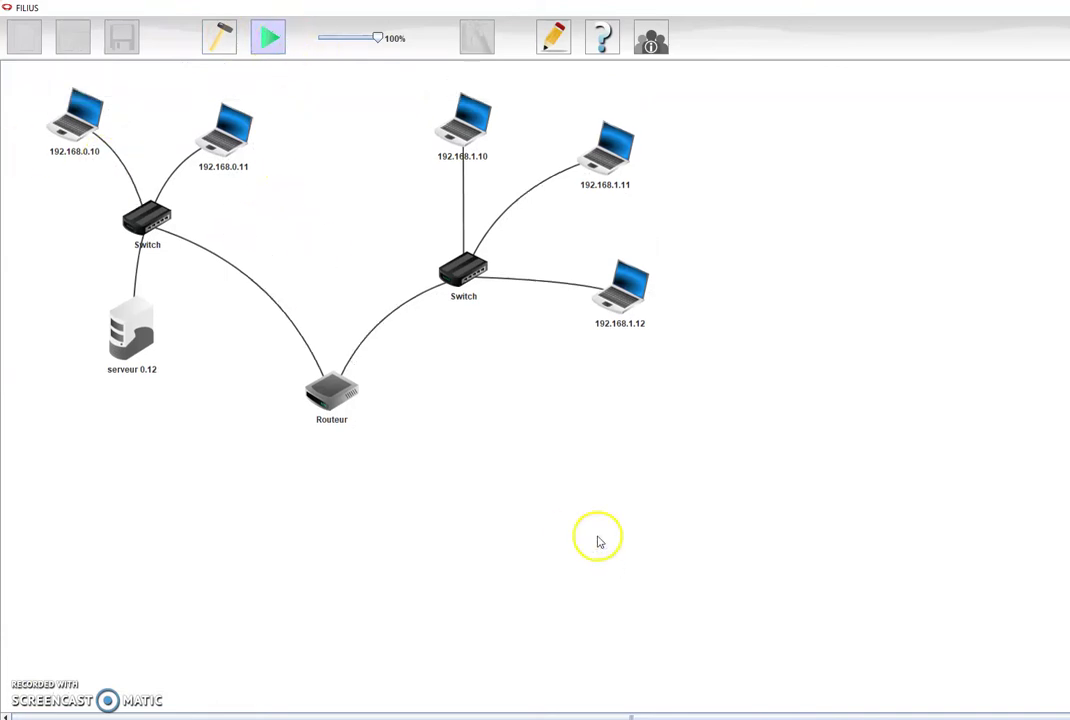
pyautogui.click(75, 117)
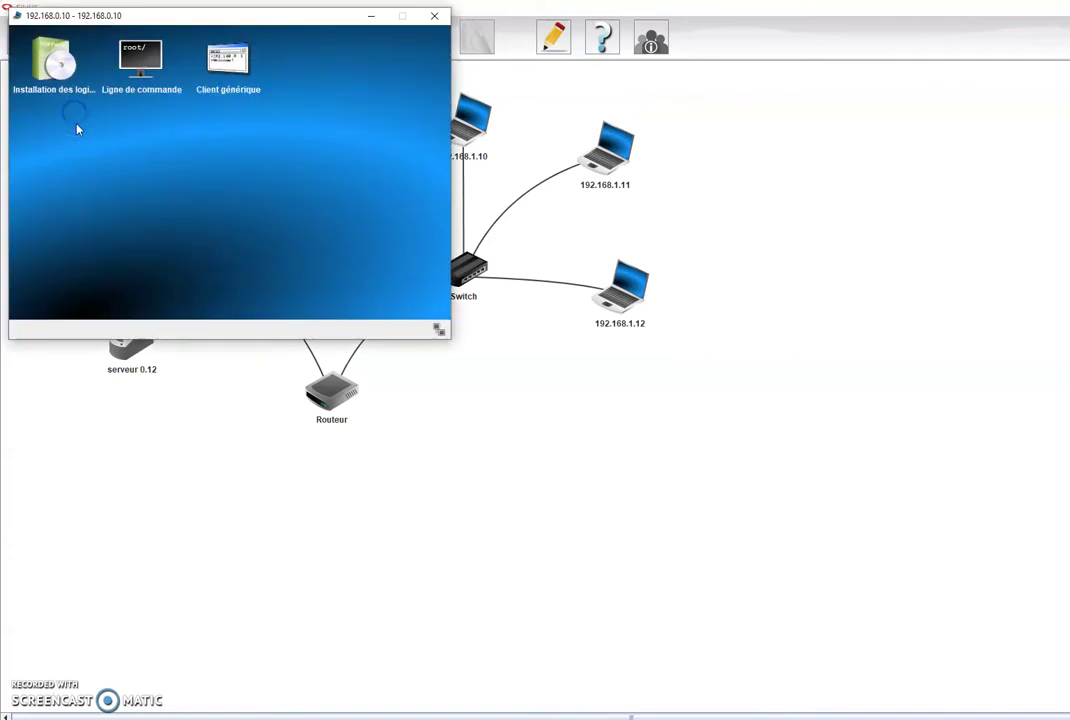
pyautogui.hotkey('alt', 'F4')
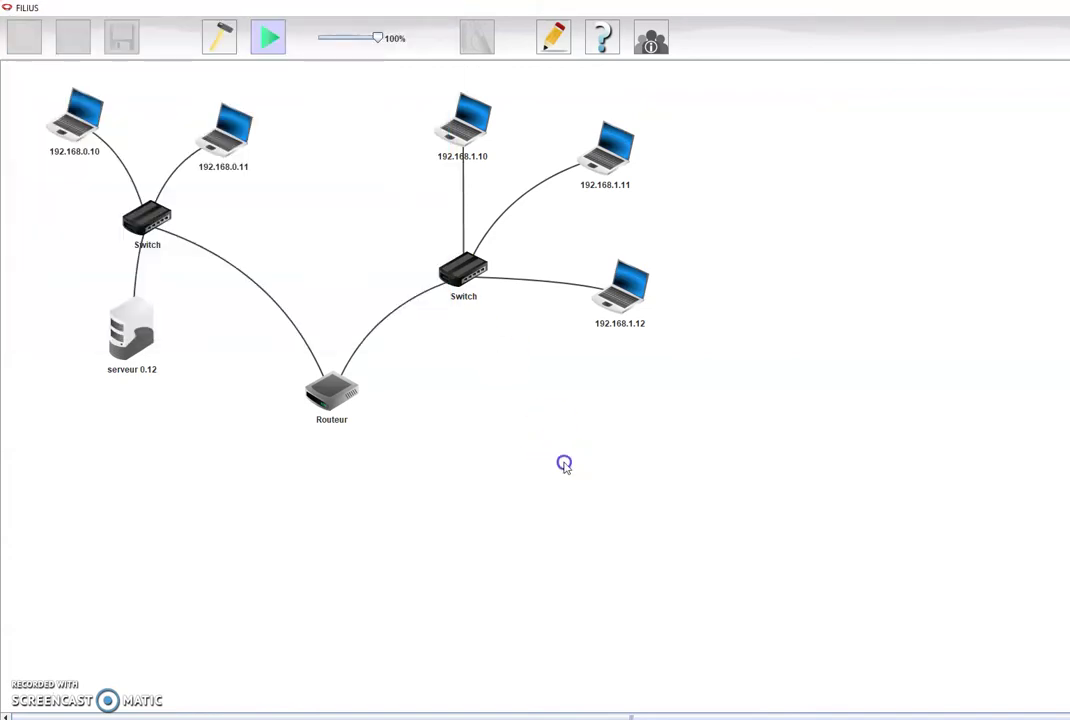
# Step: In design mode, set the 192.168.0.10 laptop's gateway to 192.168.0.1, and ping 192.168.1.10 from it in simulation mode
pyautogui.click(228, 38)
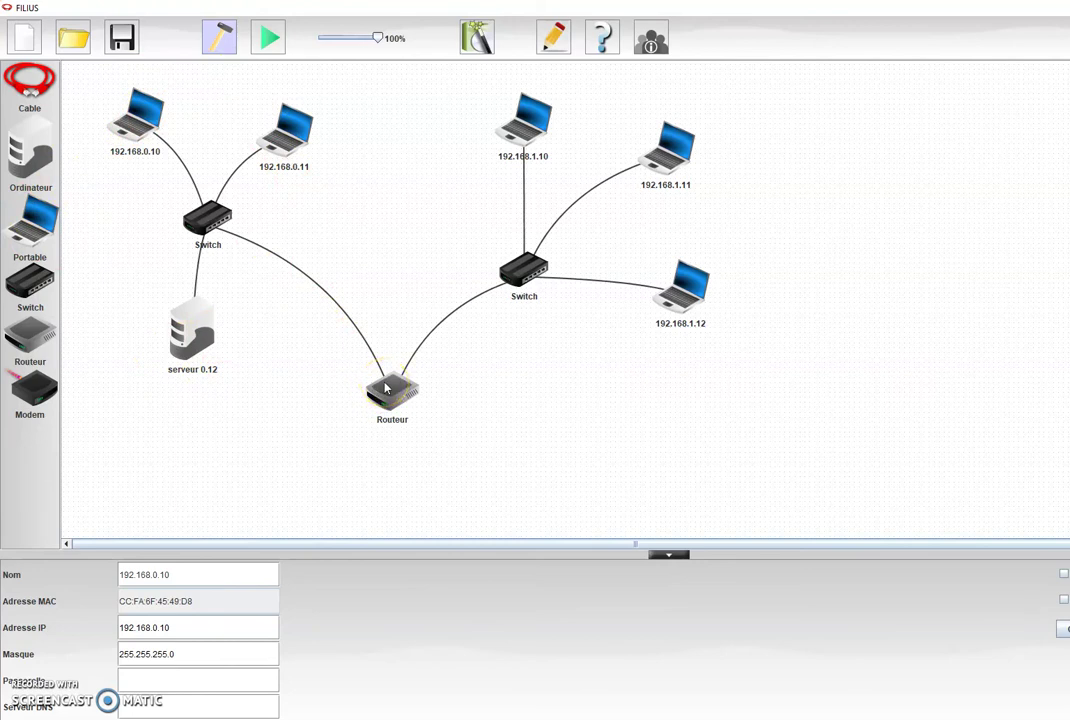
pyautogui.click(153, 680)
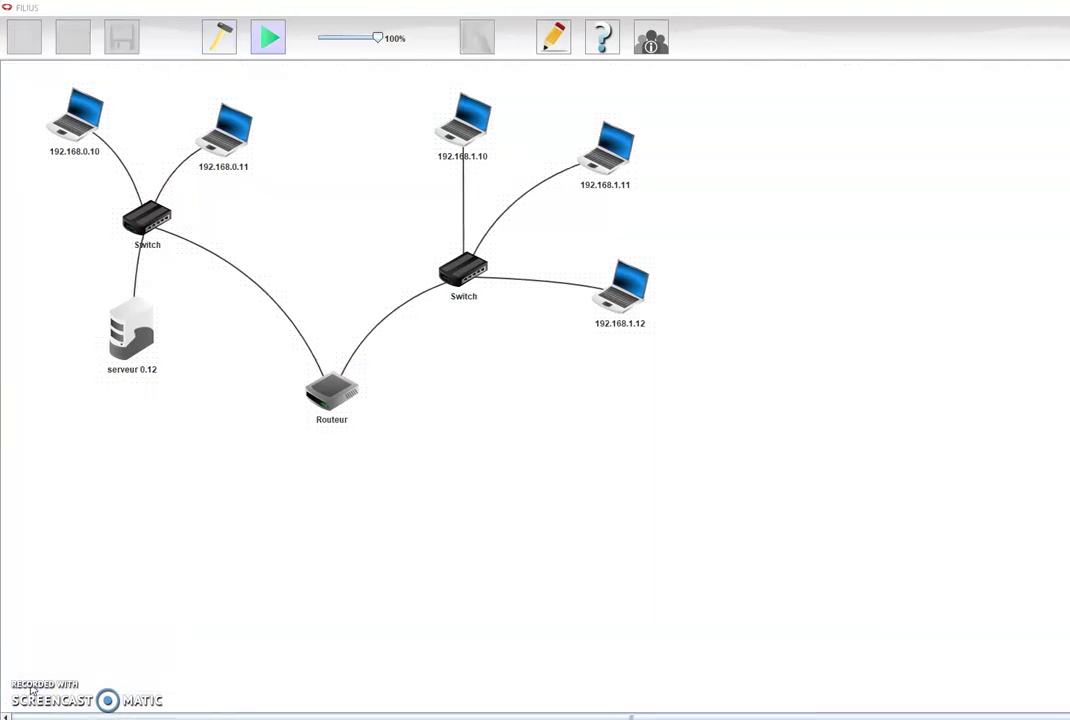
pyautogui.click(89, 125)
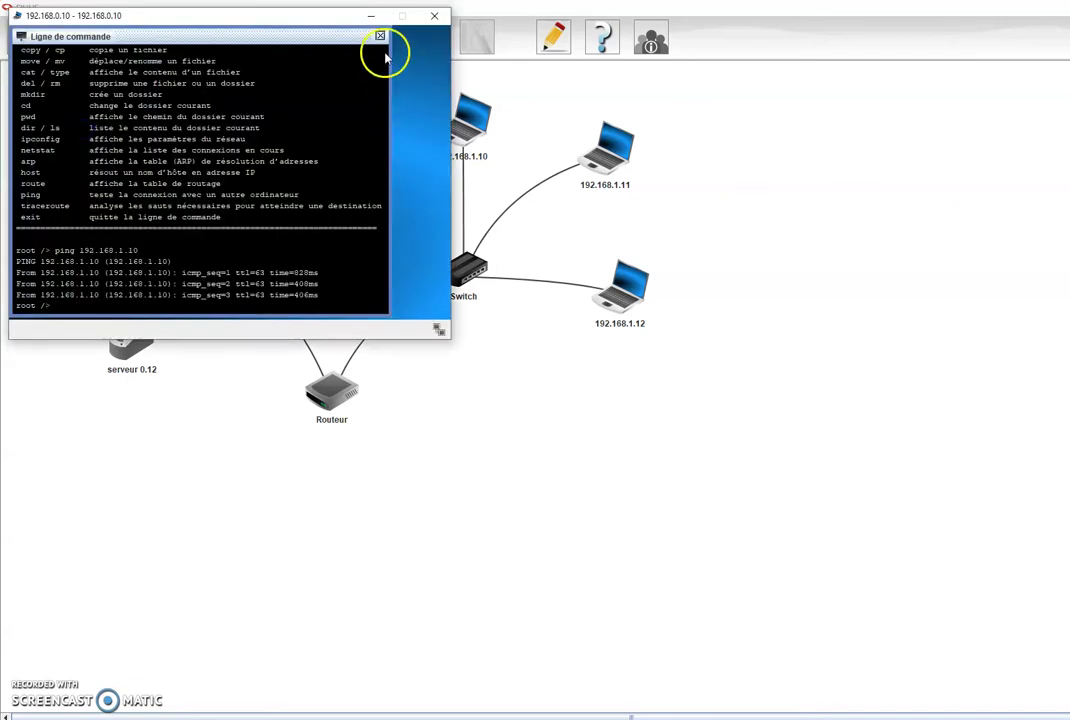
pyautogui.click(440, 16)
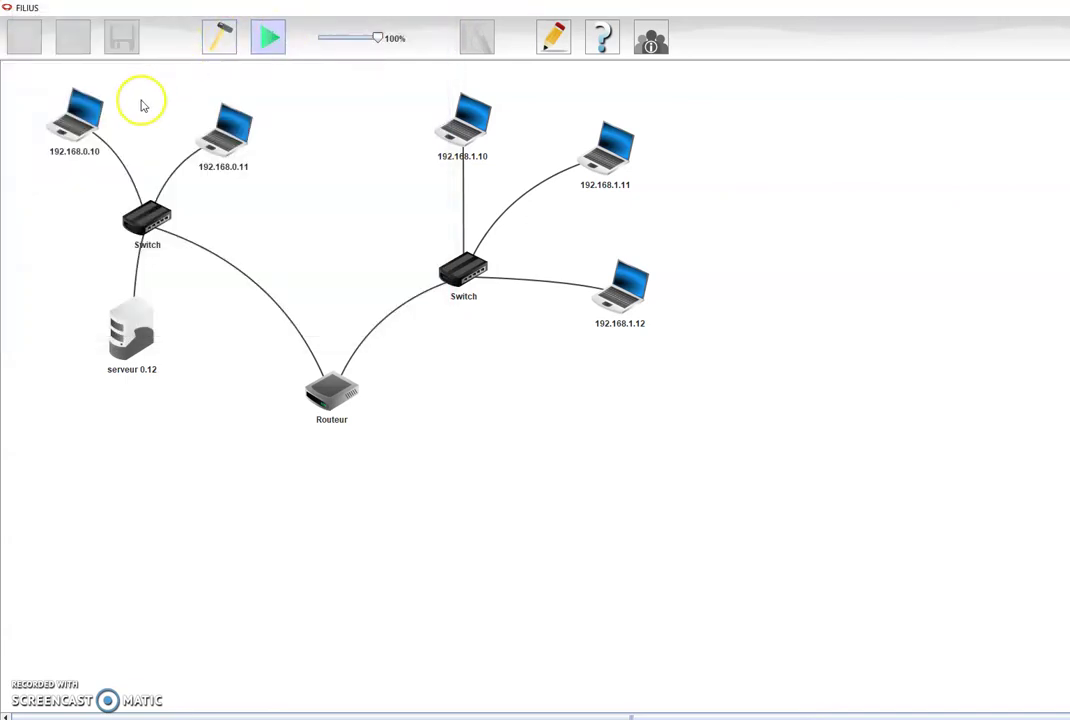
# Step: Return to design mode and check the gateway settings of laptops 192.168.0.10 and 192.168.0.11, serveur 0.12 and laptop 192.168.1.10
pyautogui.click(220, 38)
pyautogui.click(118, 112)
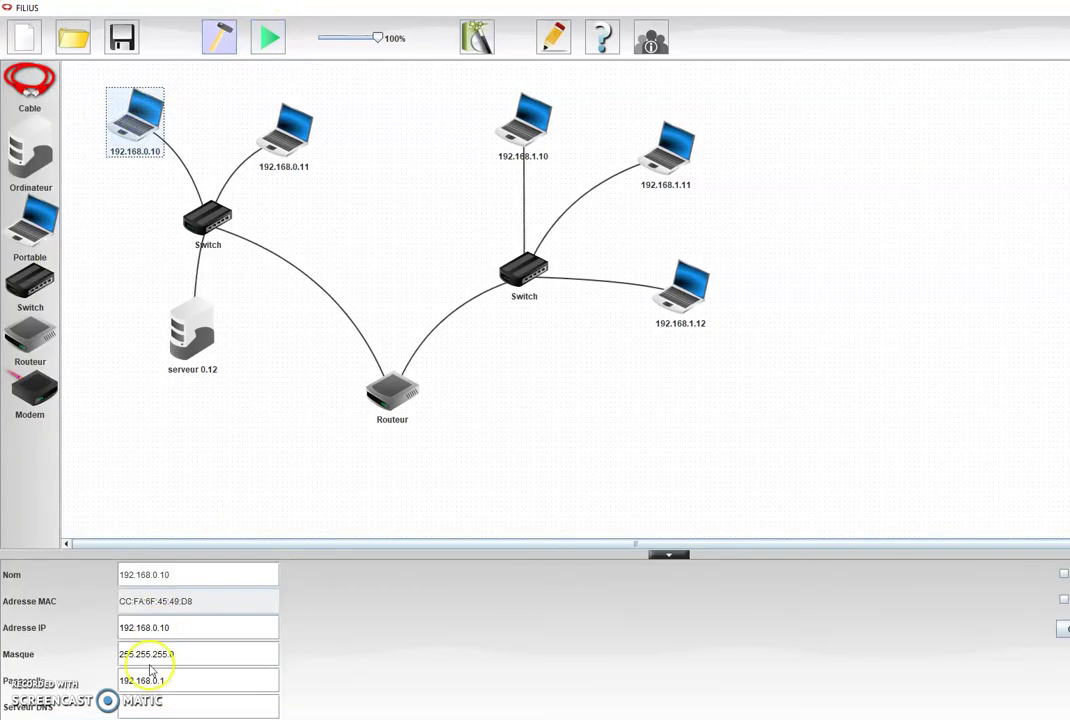
pyautogui.click(275, 130)
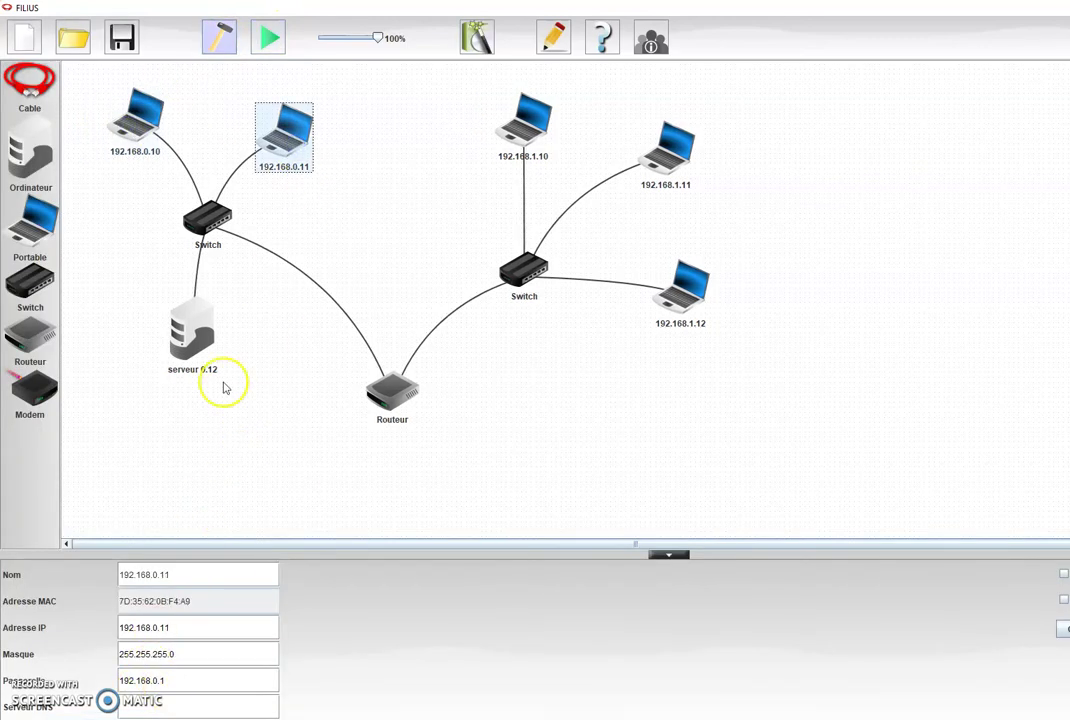
pyautogui.click(182, 365)
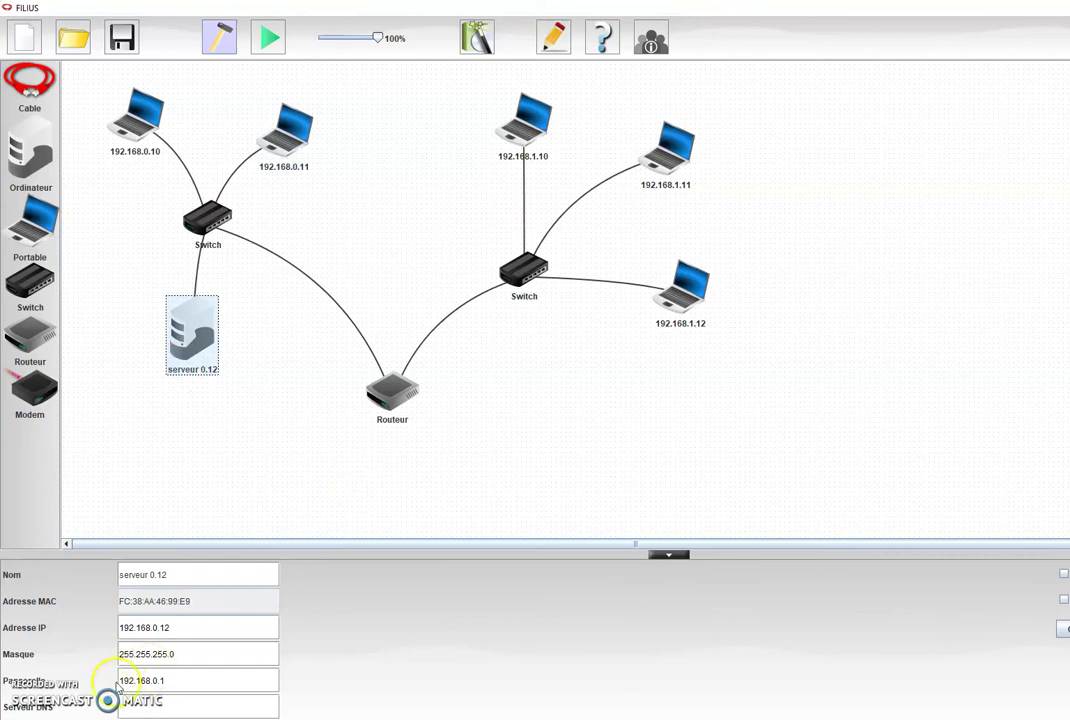
pyautogui.click(524, 122)
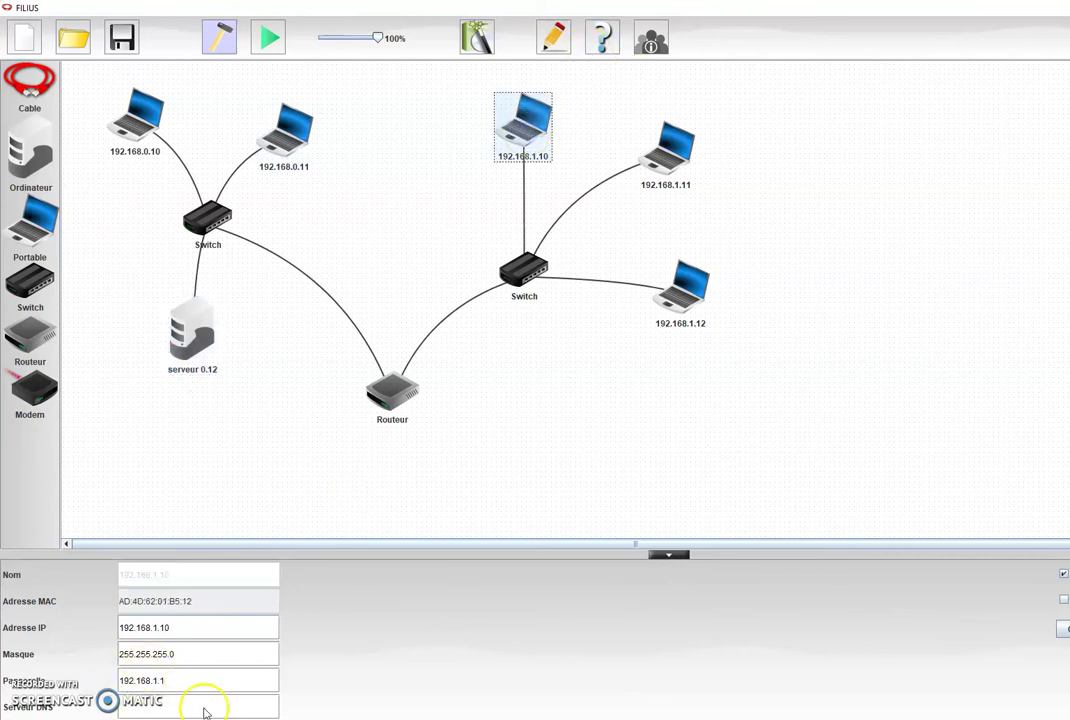
# Step: Set the 192.168.1.11 laptop's gateway to 192.168.1.1 and display the 192.168.1.12 laptop's settings
pyautogui.click(668, 165)
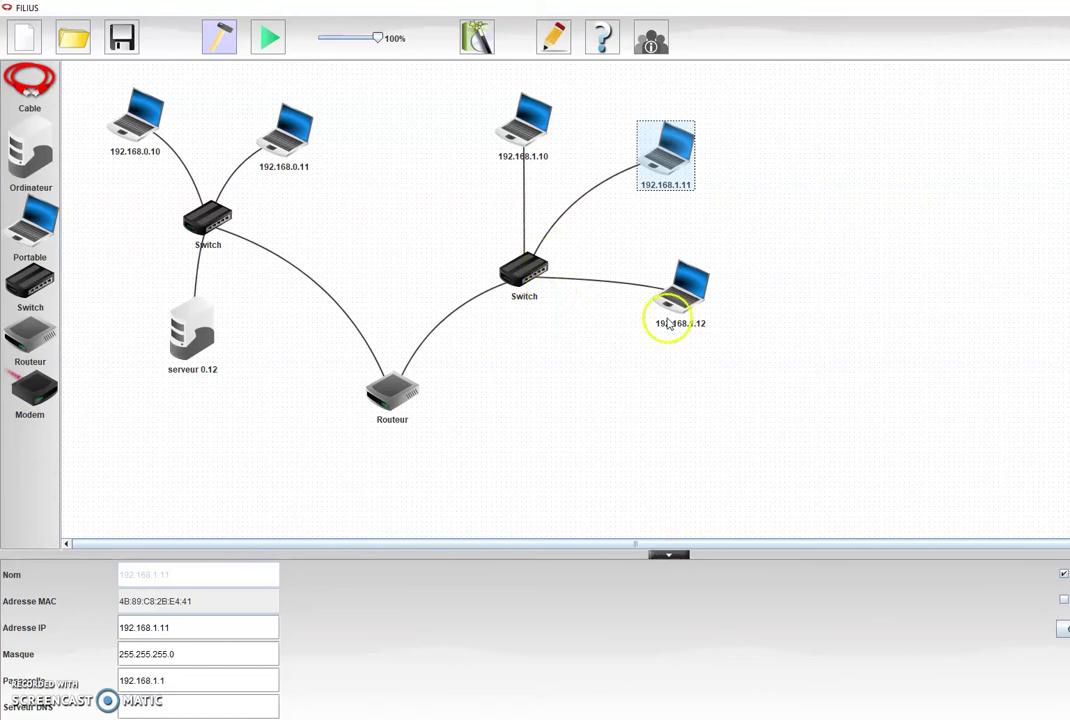
pyautogui.click(645, 340)
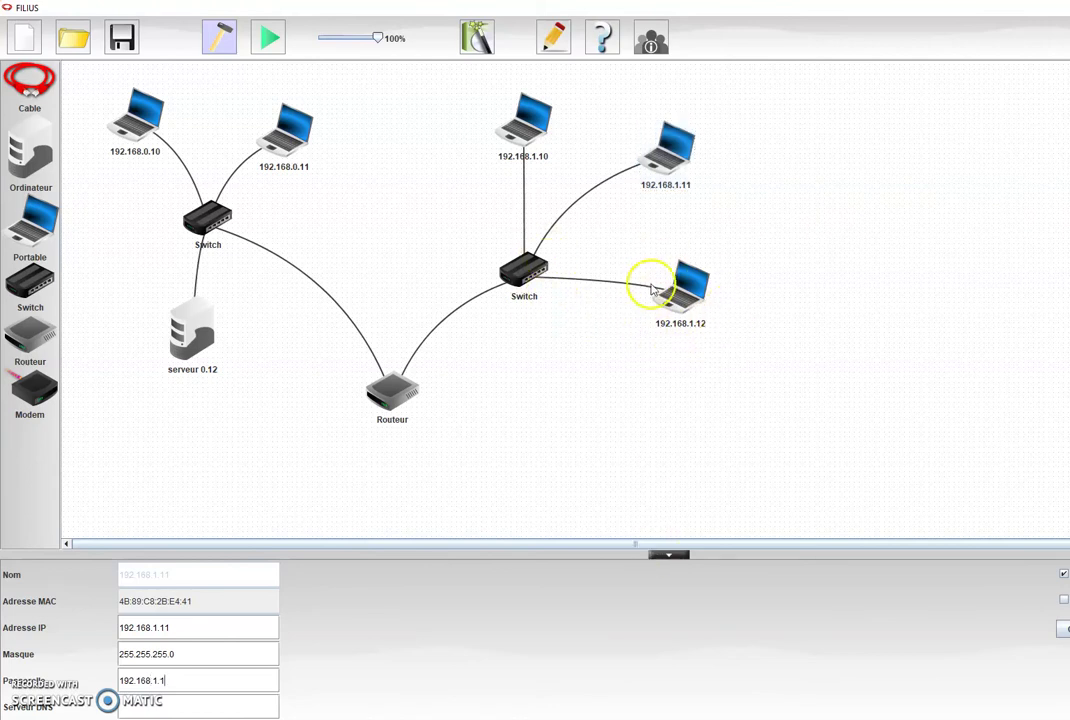
pyautogui.click(700, 304)
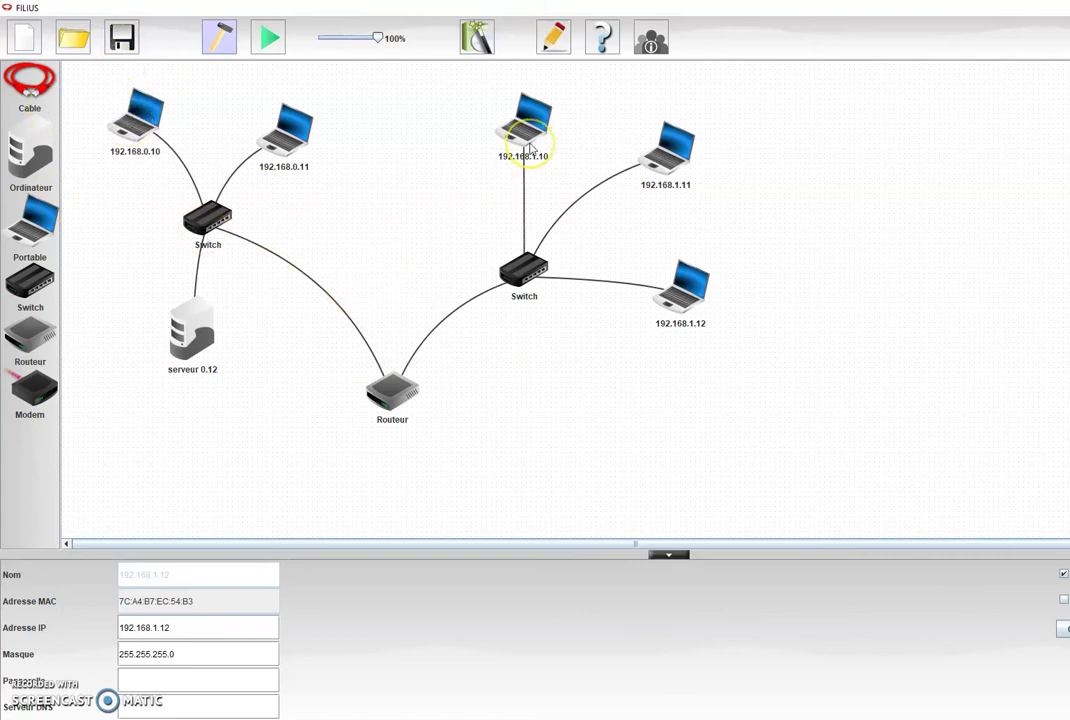
# Step: Switch to simulation mode, open the command line on the 192.168.0.10 laptop and run ping 192.168.1.10
pyautogui.click(268, 37)
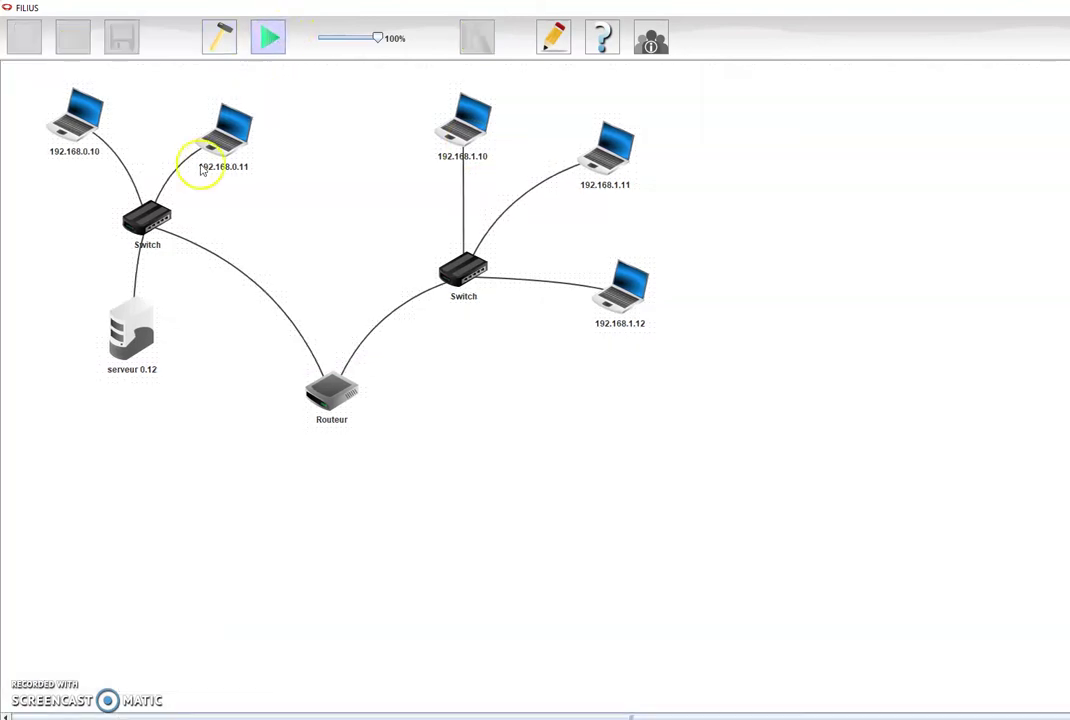
pyautogui.click(84, 118)
pyautogui.moveTo(172, 16); pyautogui.dragTo(620, 365)
pyautogui.doubleClick(581, 430)
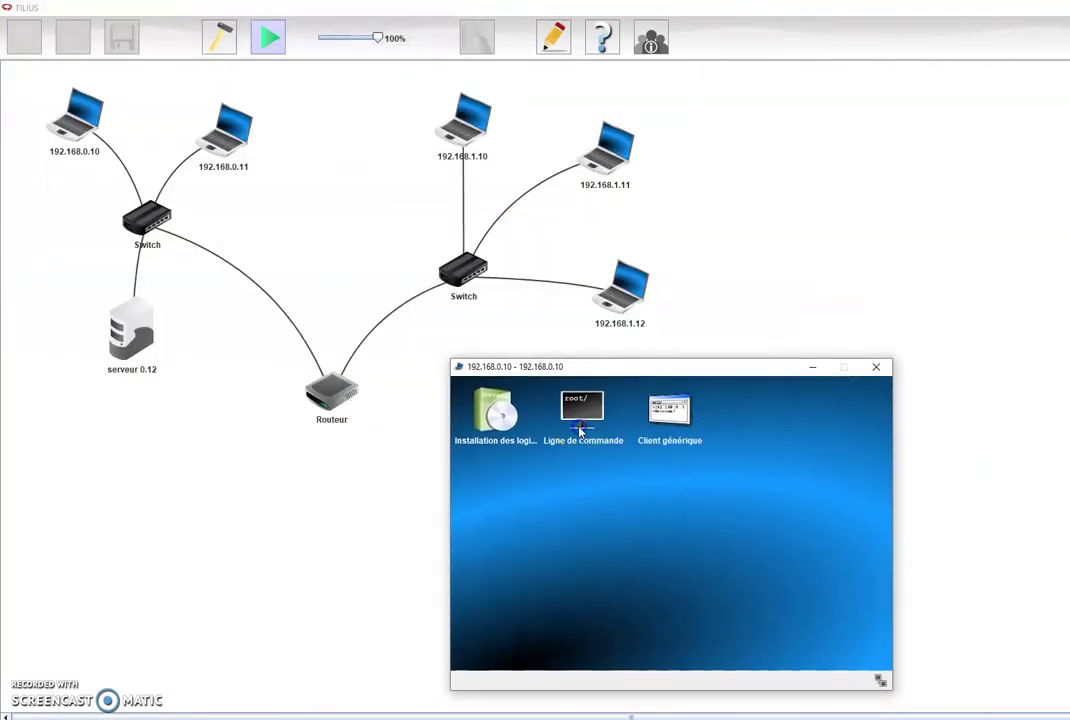
pyautogui.click(528, 610)
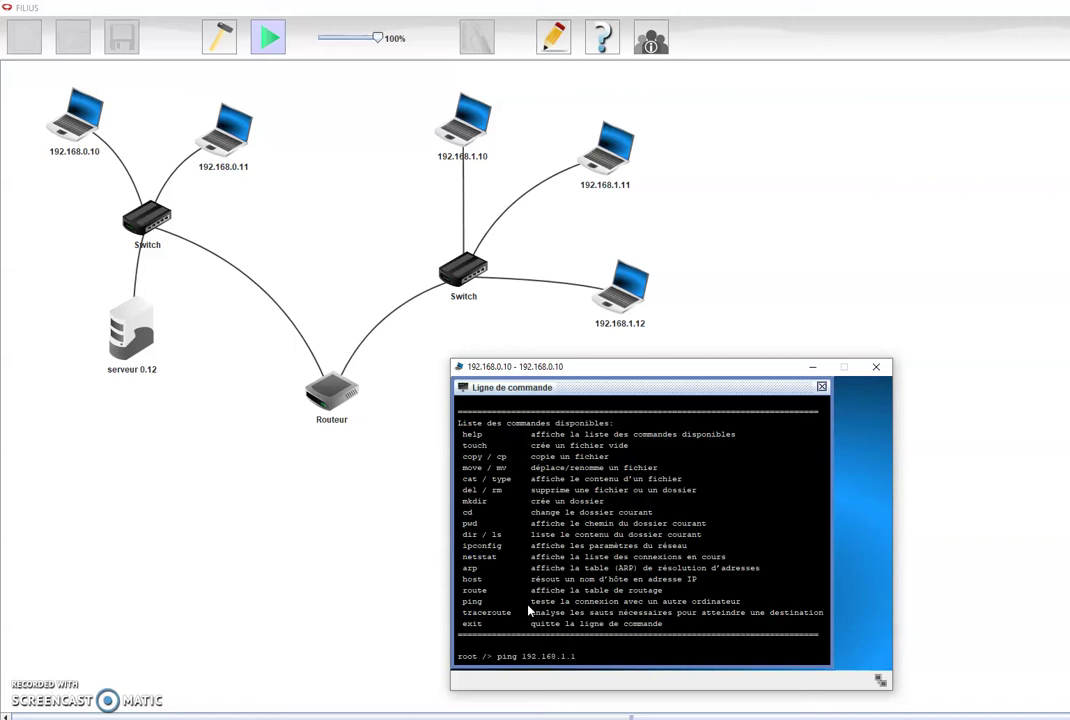
pyautogui.press('Return')
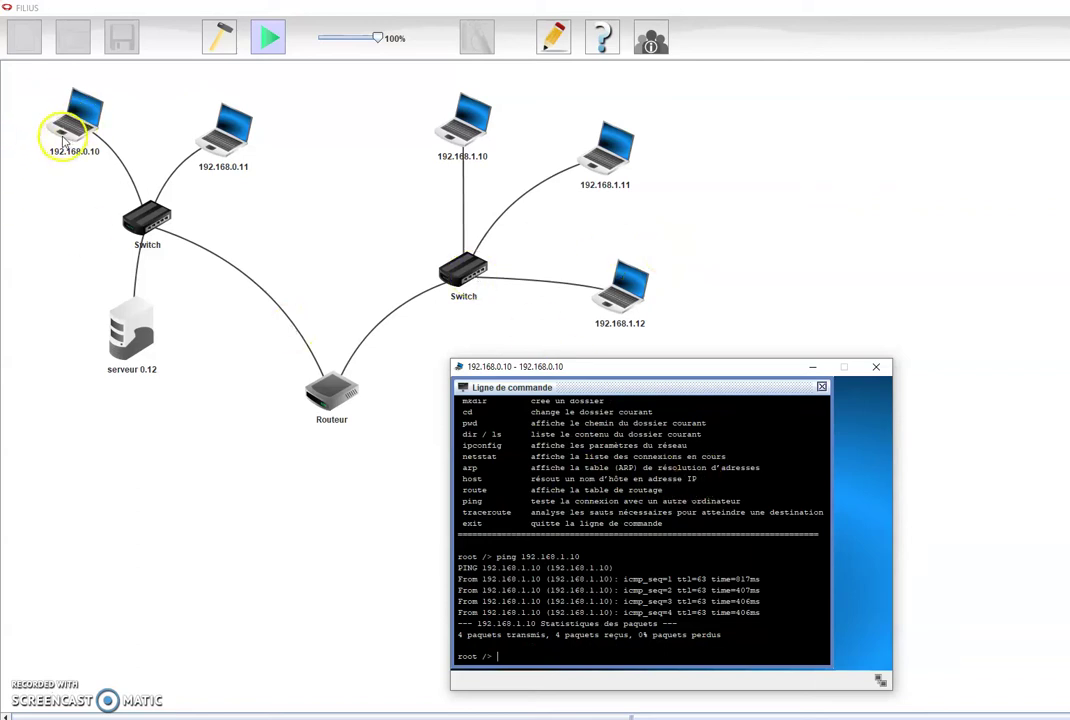
pyautogui.moveTo(82, 117)
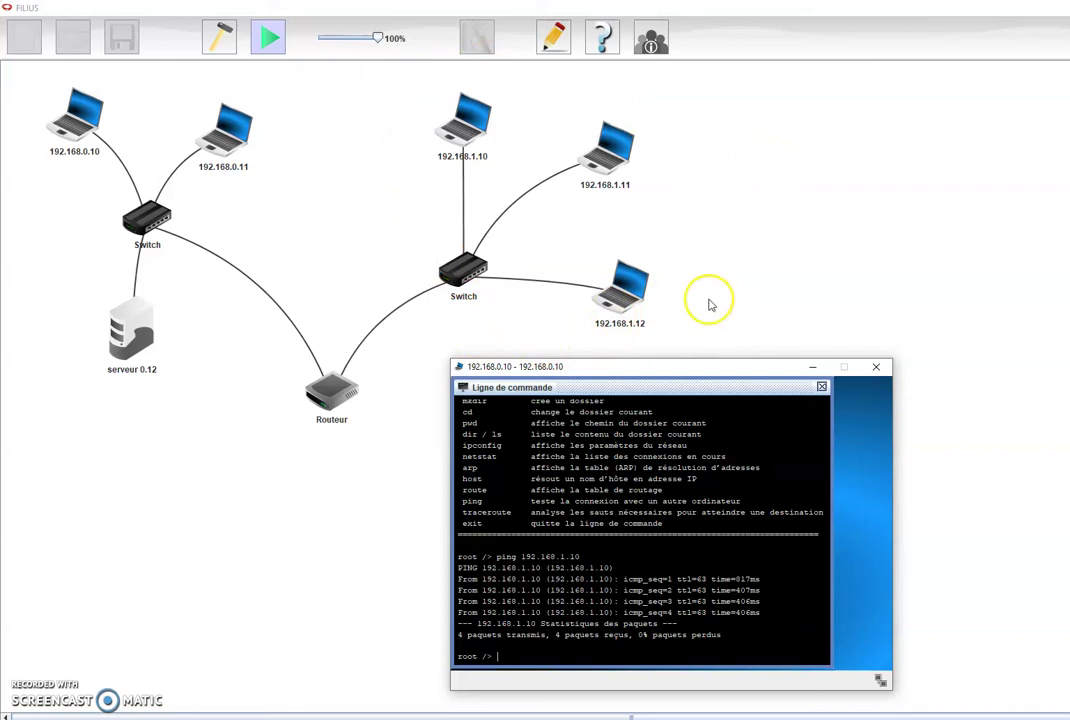
# Step: Open the command line on the 192.168.1.10 laptop and run ping 192.168.0.10
pyautogui.click(475, 143)
pyautogui.click(143, 383)
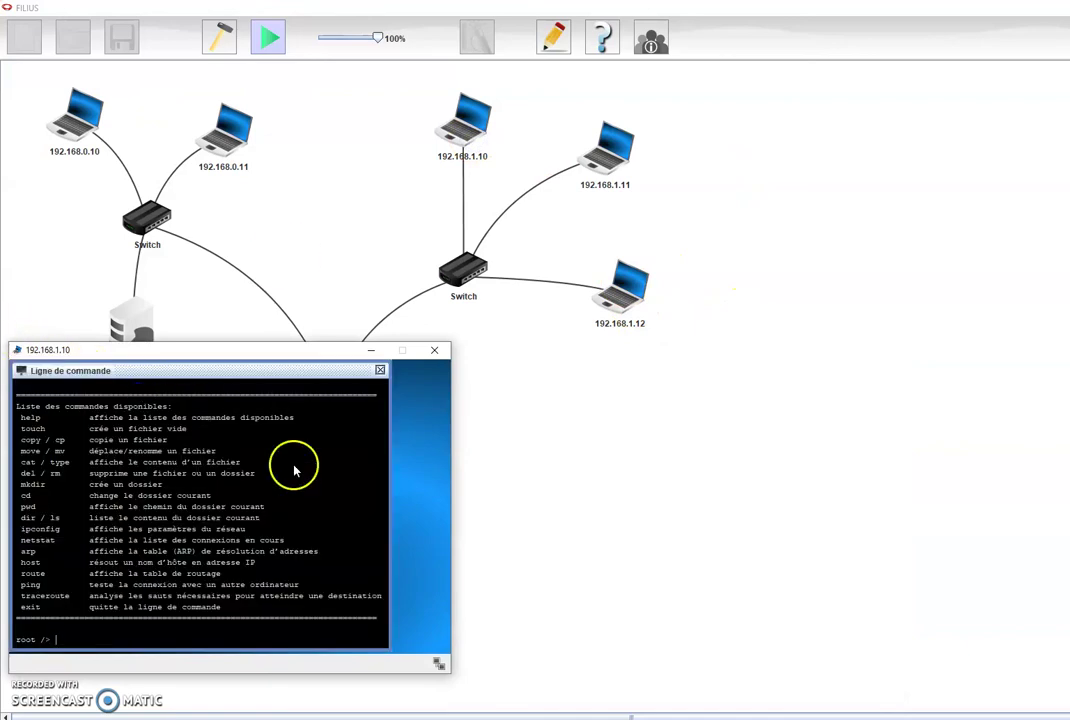
pyautogui.write('p')
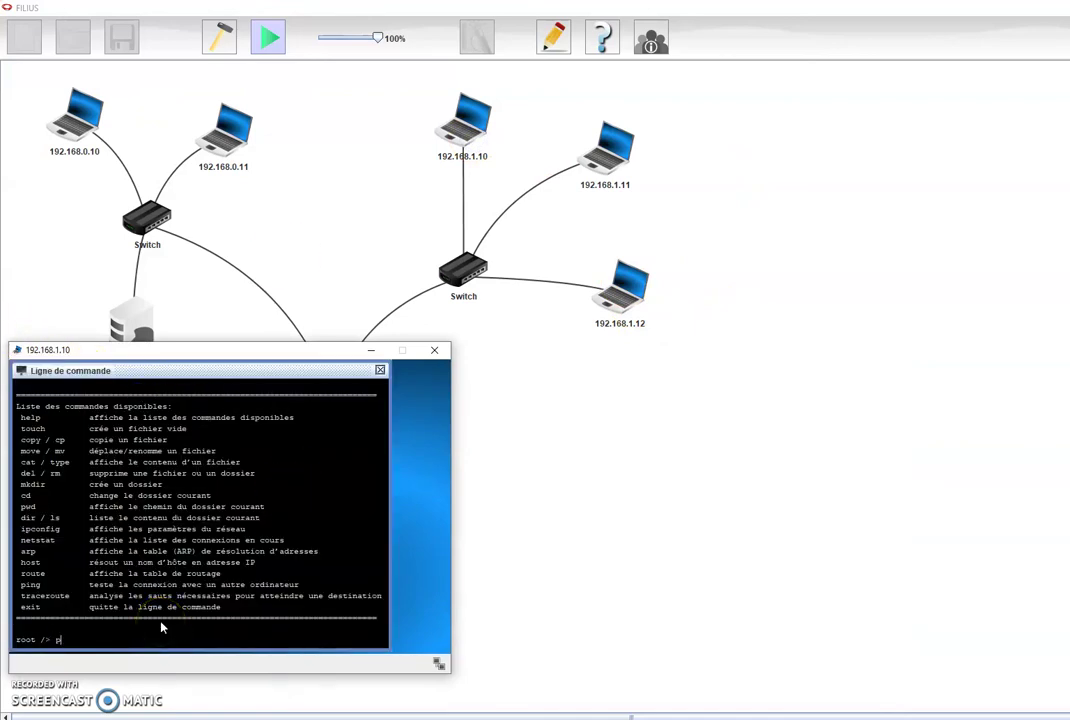
pyautogui.write('ing 192.168.0.10')
pyautogui.press('Return')
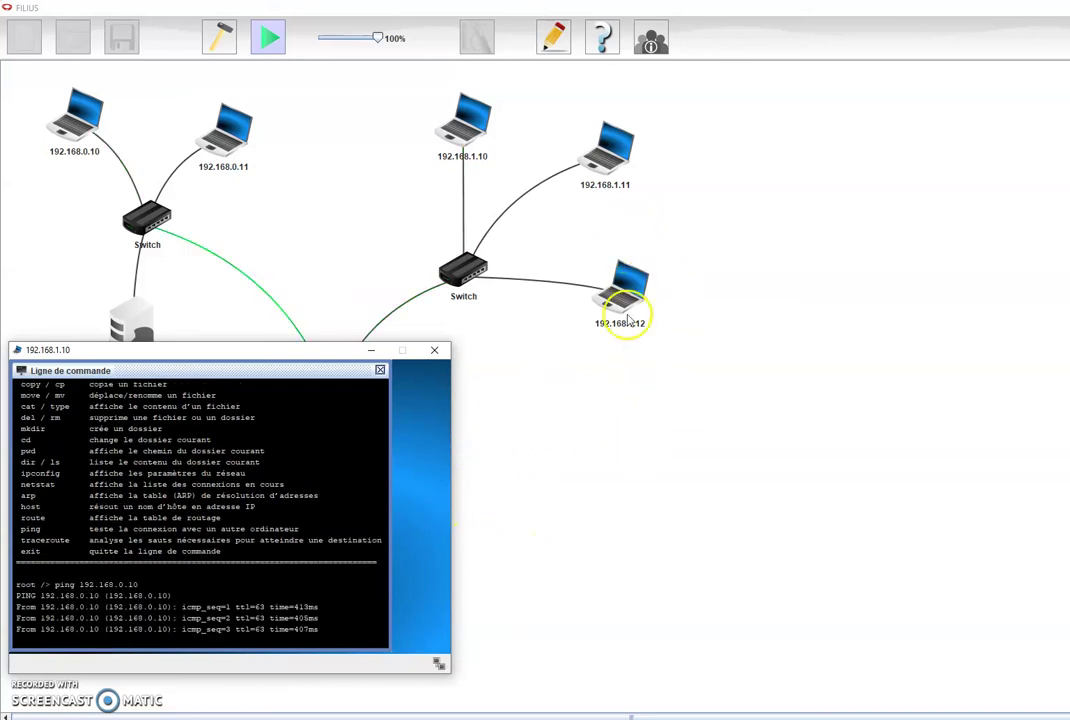
# Step: Close the 192.168.1.10 laptop's desktop, open the command line on the 192.168.1.12 laptop and run ping 192.168.0.10
pyautogui.moveTo(626, 316)
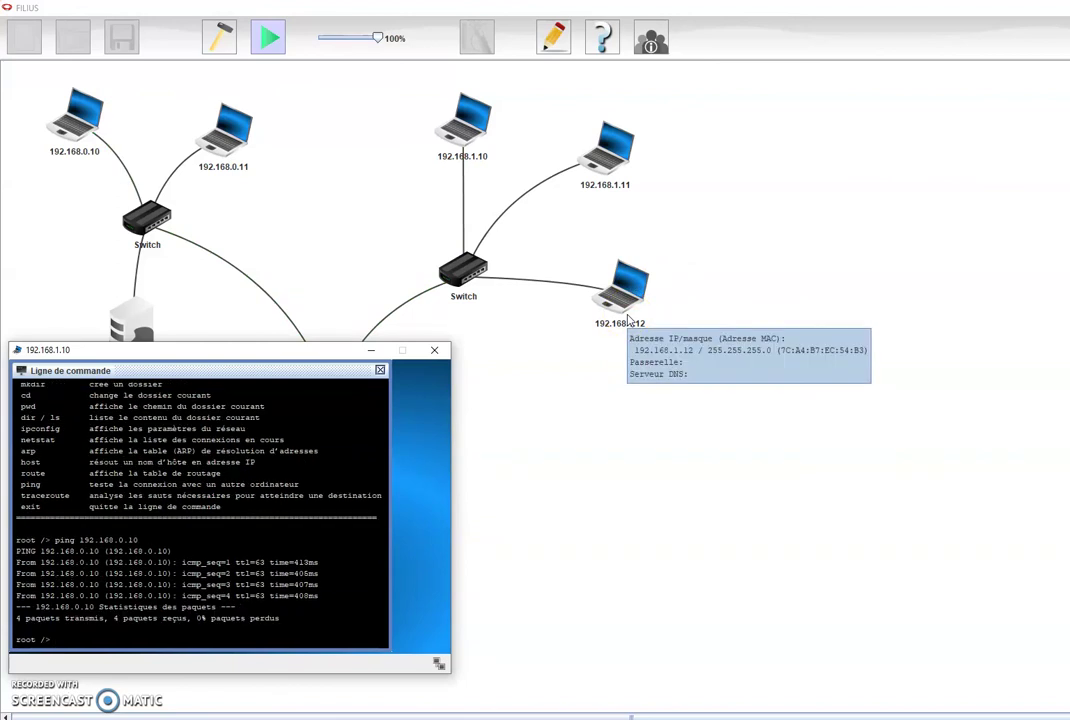
pyautogui.click(434, 350)
pyautogui.doubleClick(607, 323)
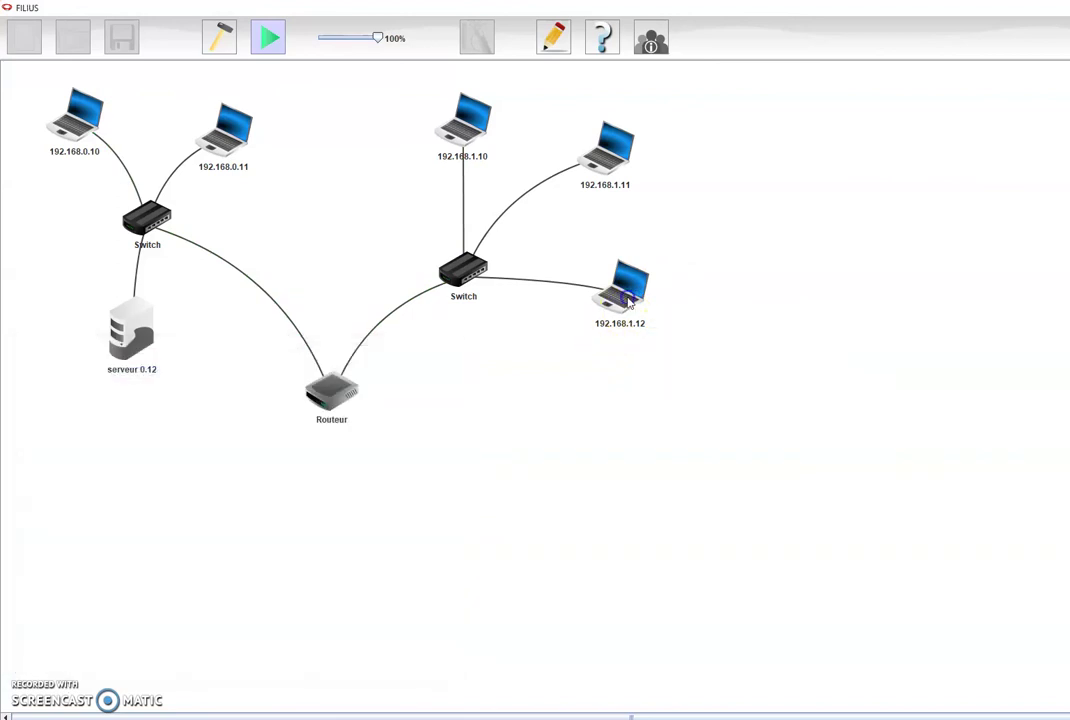
pyautogui.doubleClick(585, 58)
pyautogui.click(563, 290)
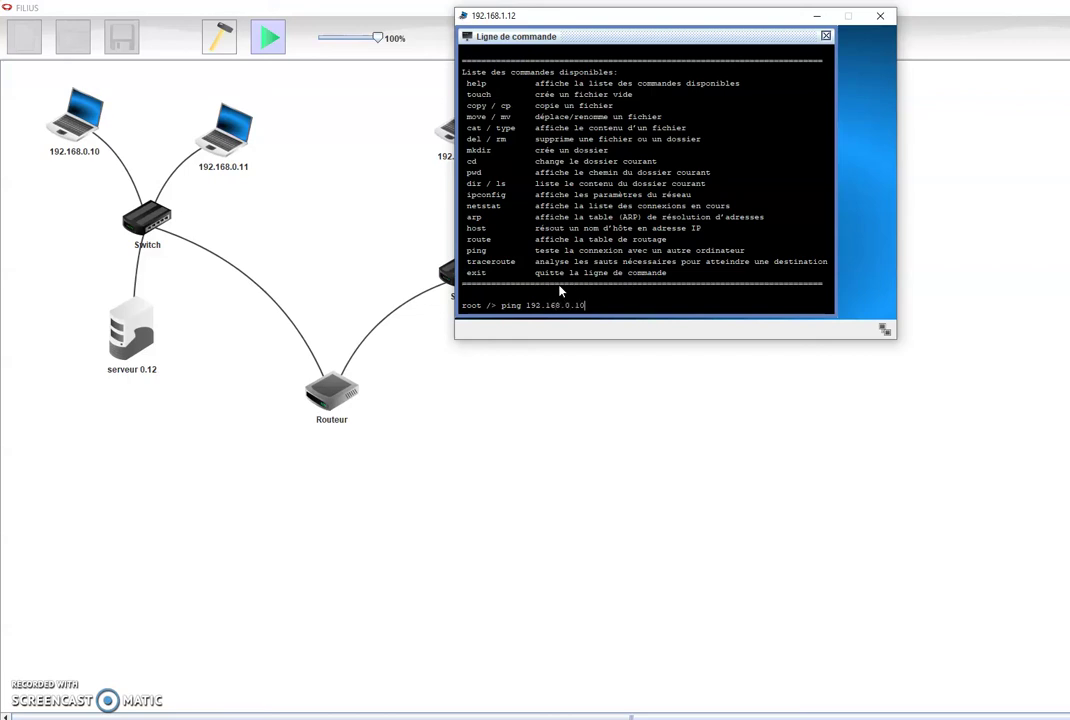
pyautogui.click(710, 156)
pyautogui.press('Return')
# Step: Move the 192.168.1.12 laptop's command-line window clear of the network diagram and check that laptop's network details
pyautogui.moveTo(700, 15); pyautogui.dragTo(747, 418)
pyautogui.click(630, 292)
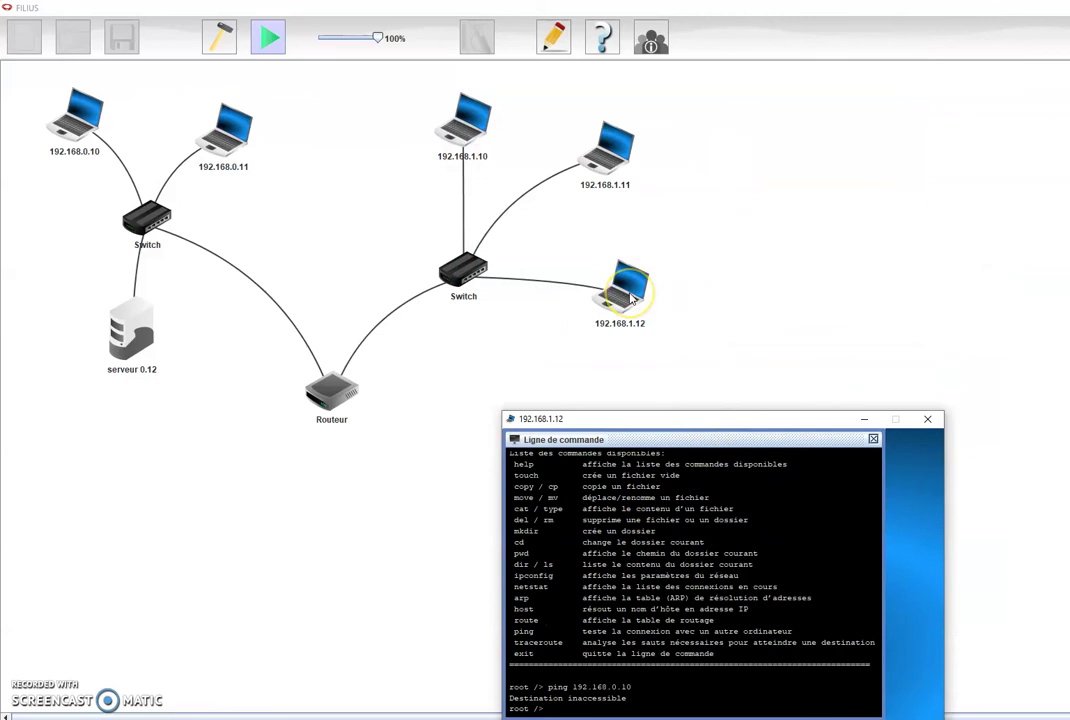
pyautogui.moveTo(631, 297)
pyautogui.moveTo(788, 423); pyautogui.dragTo(959, 273)
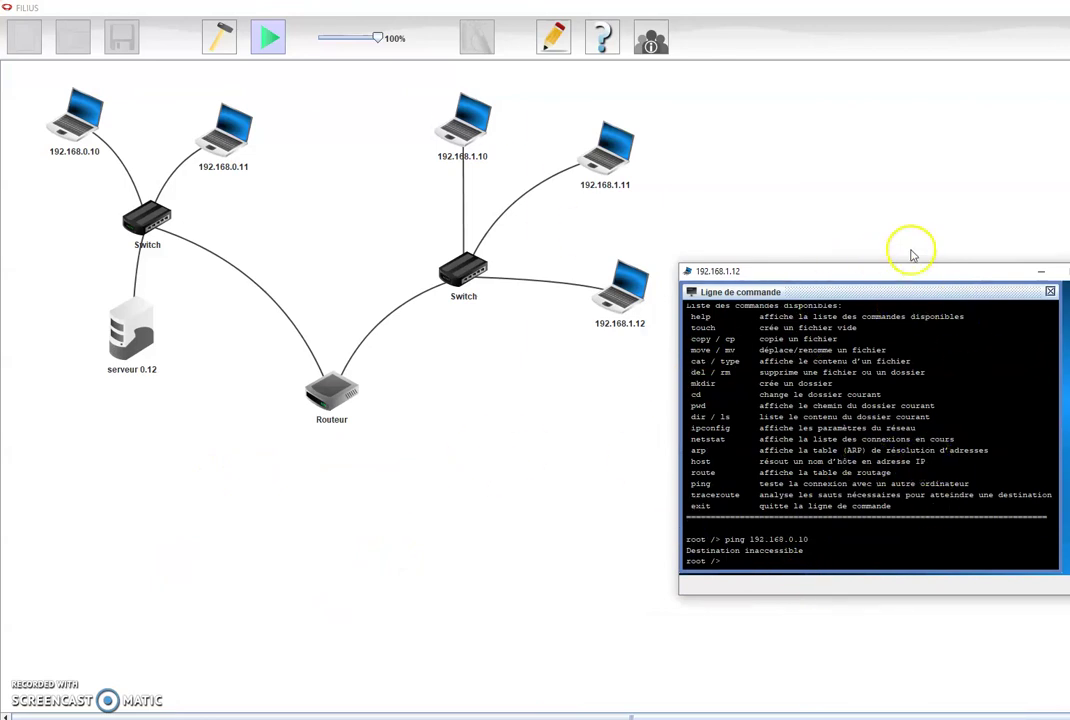
# Step: Return to design mode, select the router and review its connections to the two switches, then close the connection manager
pyautogui.click(219, 38)
pyautogui.click(393, 400)
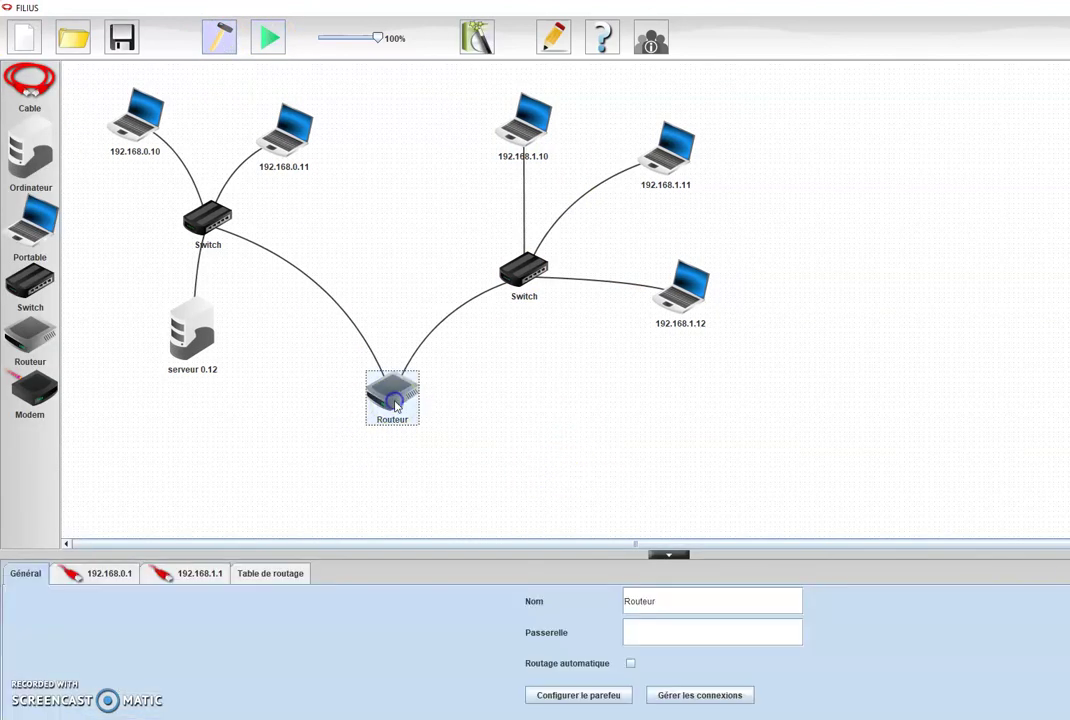
pyautogui.click(407, 381)
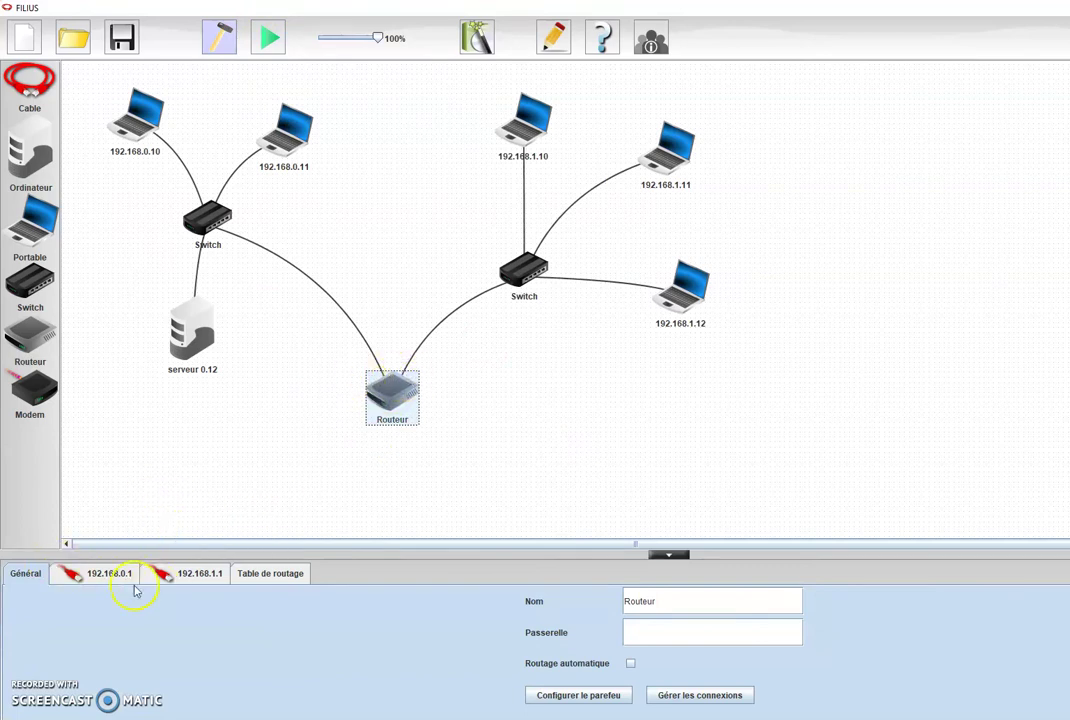
pyautogui.click(710, 696)
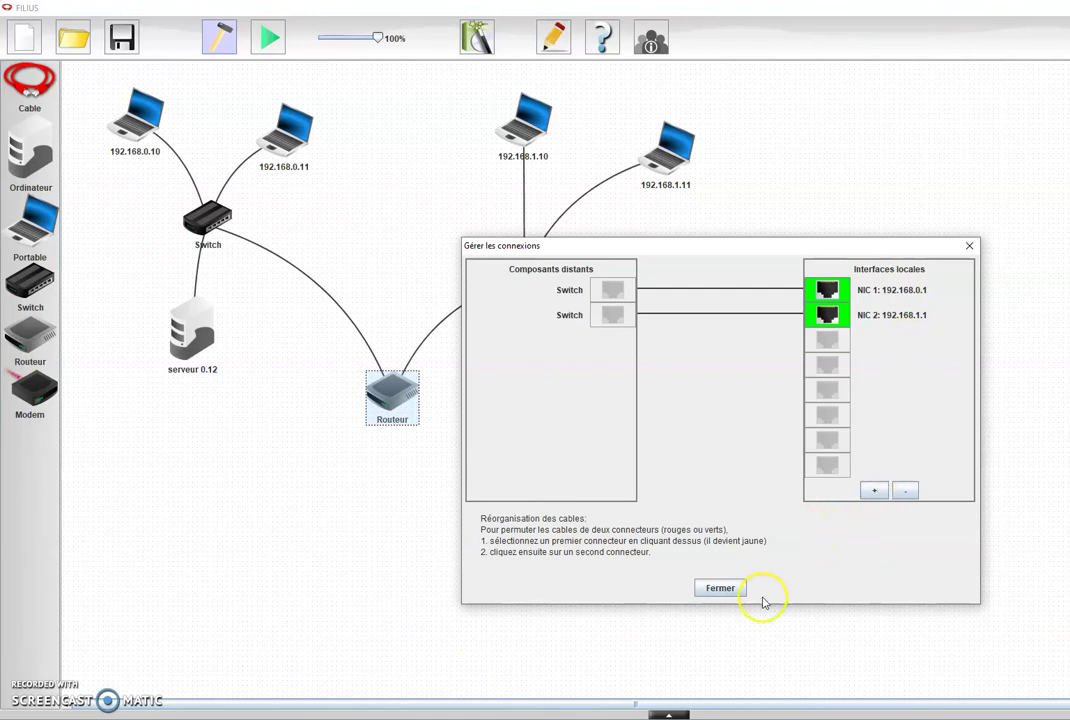
pyautogui.click(712, 588)
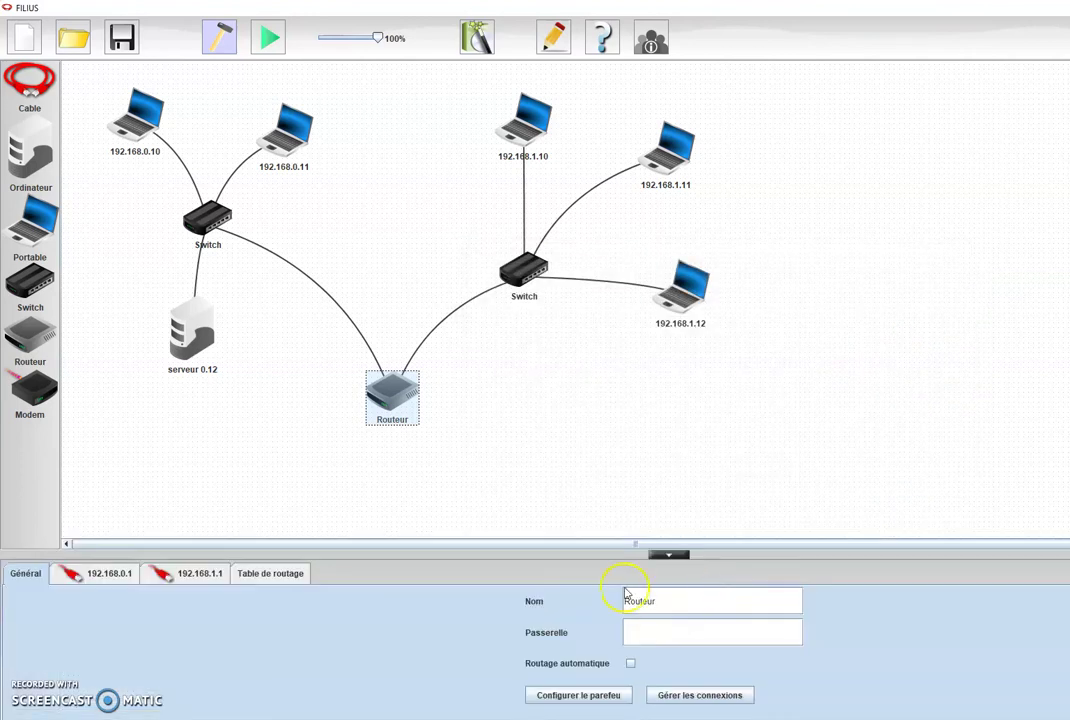